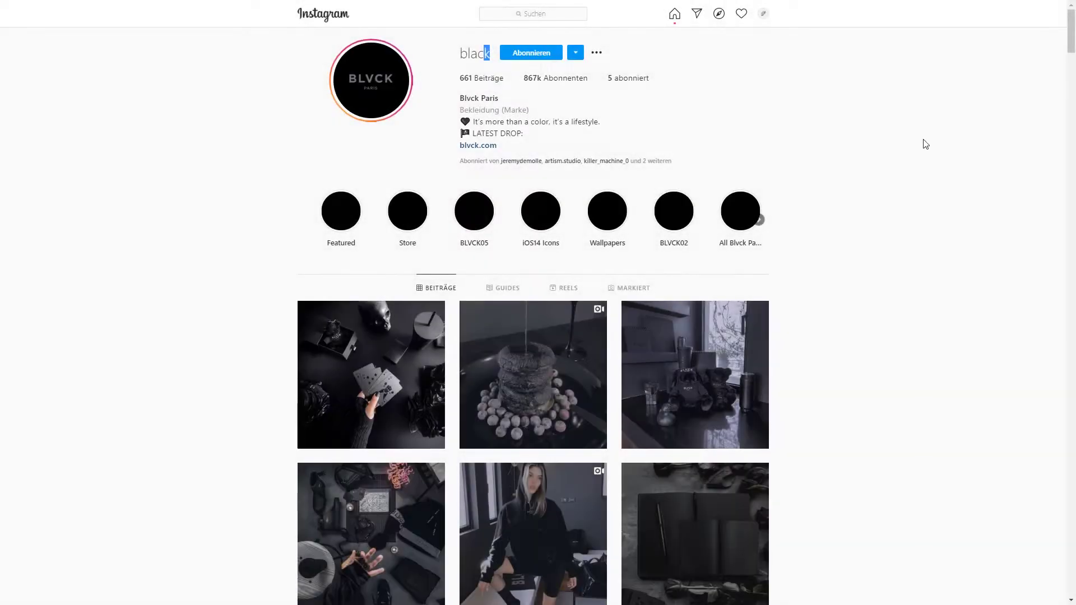
# Step: Duplicate the cabin photo's Hintergrund layer as Ebene 1 and convert it to a smart object
pyautogui.scroll(-2, 840, 296)
pyautogui.scroll(-2, 839, 296)
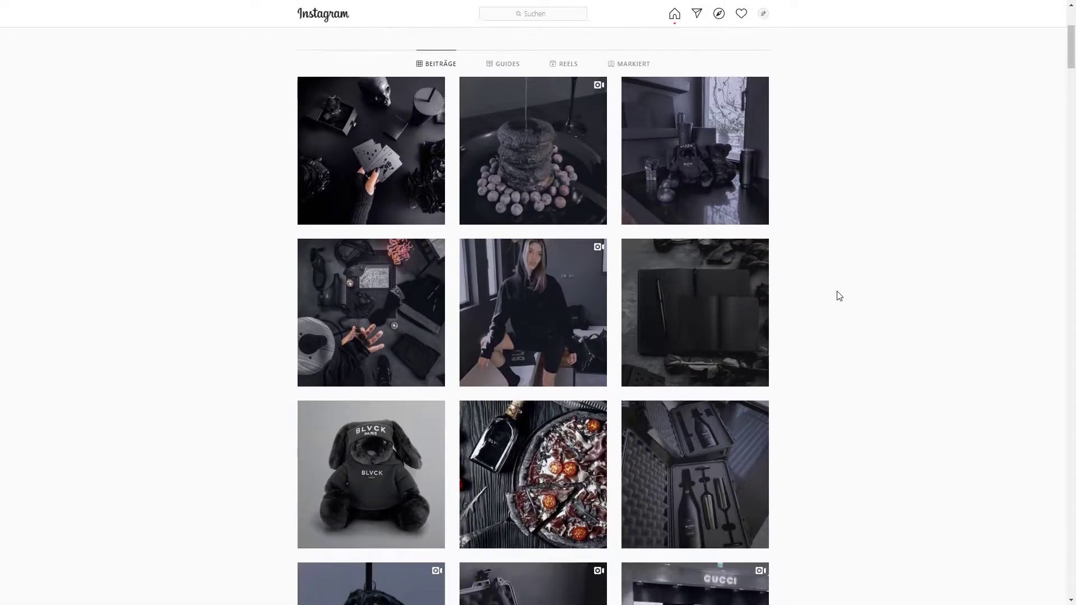
pyautogui.scroll(-2, 839, 296)
pyautogui.scroll(-1, 839, 296)
pyautogui.scroll(-3, 839, 296)
pyautogui.scroll(-2, 839, 296)
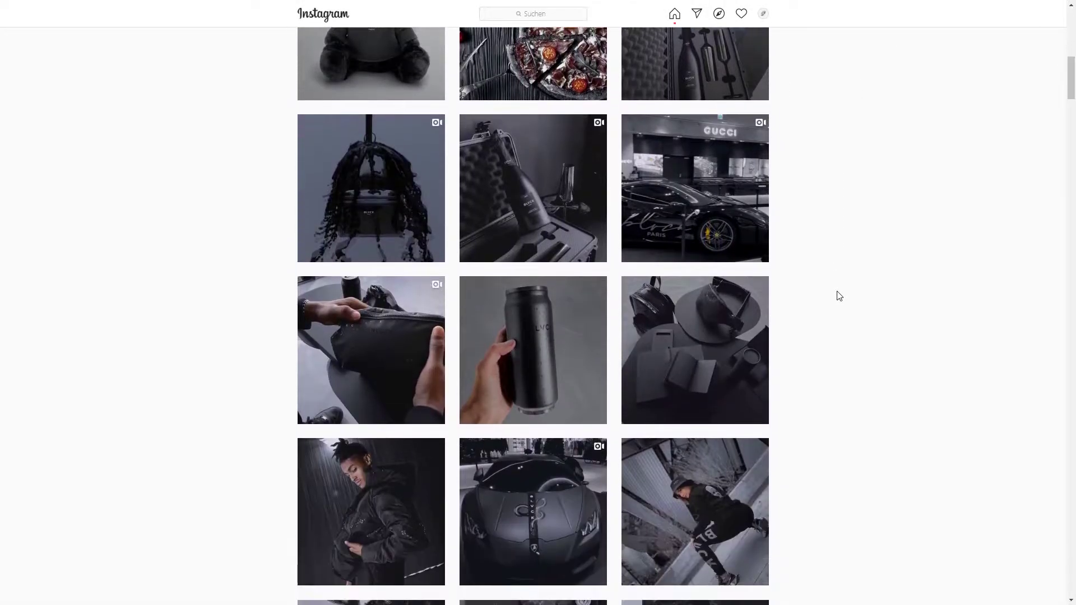
pyautogui.scroll(-2, 839, 296)
pyautogui.scroll(-3, 839, 296)
pyautogui.scroll(-1, 839, 296)
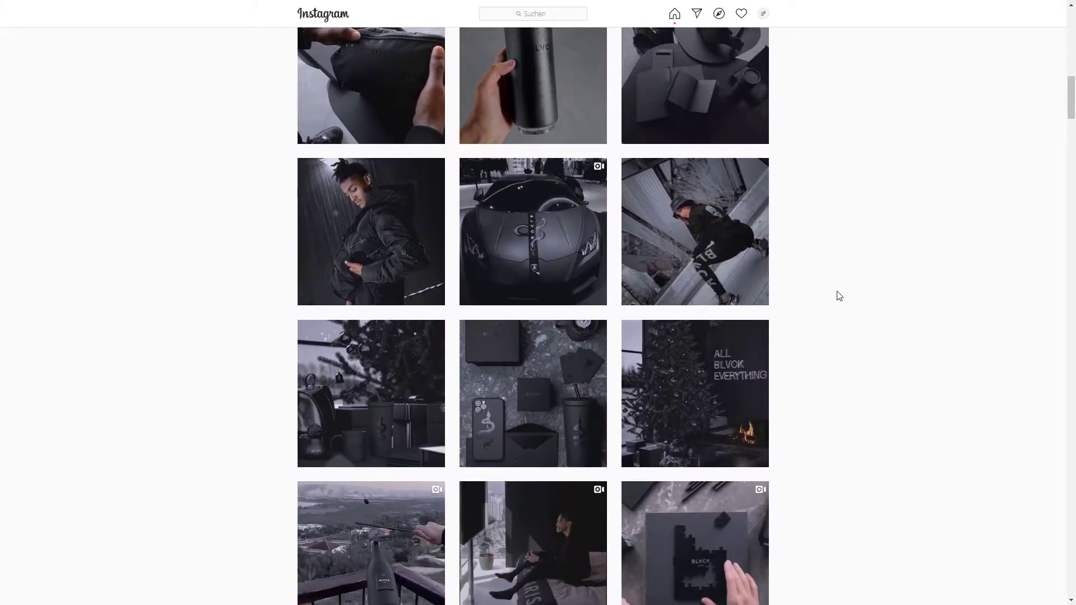
pyautogui.scroll(-1, 839, 296)
pyautogui.scroll(-1, 839, 296)
pyautogui.scroll(-2, 839, 296)
pyautogui.scroll(-1, 839, 296)
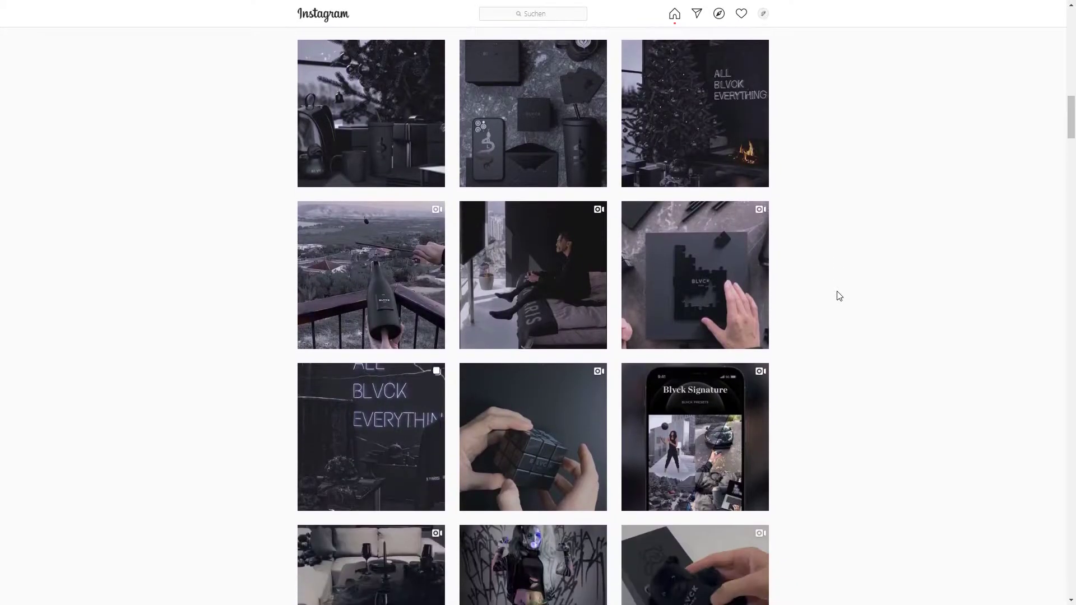
pyautogui.scroll(-1, 839, 296)
pyautogui.scroll(-1, 839, 296)
pyautogui.scroll(-1, 839, 296)
pyautogui.scroll(-1, 839, 296)
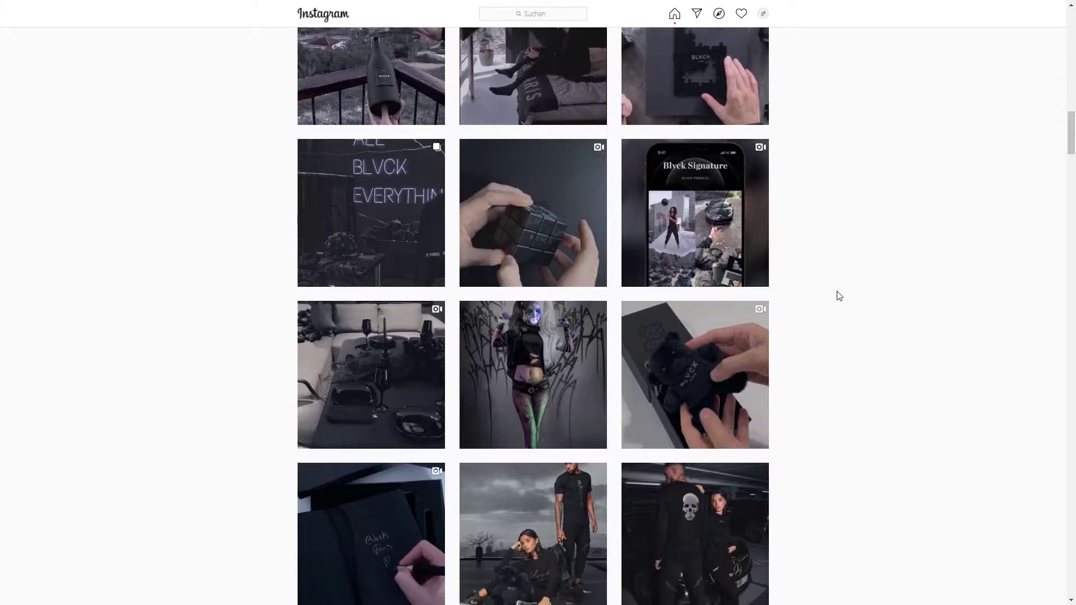
pyautogui.scroll(-1, 839, 296)
pyautogui.scroll(-1, 840, 296)
pyautogui.scroll(-1, 839, 295)
pyautogui.scroll(-1, 839, 296)
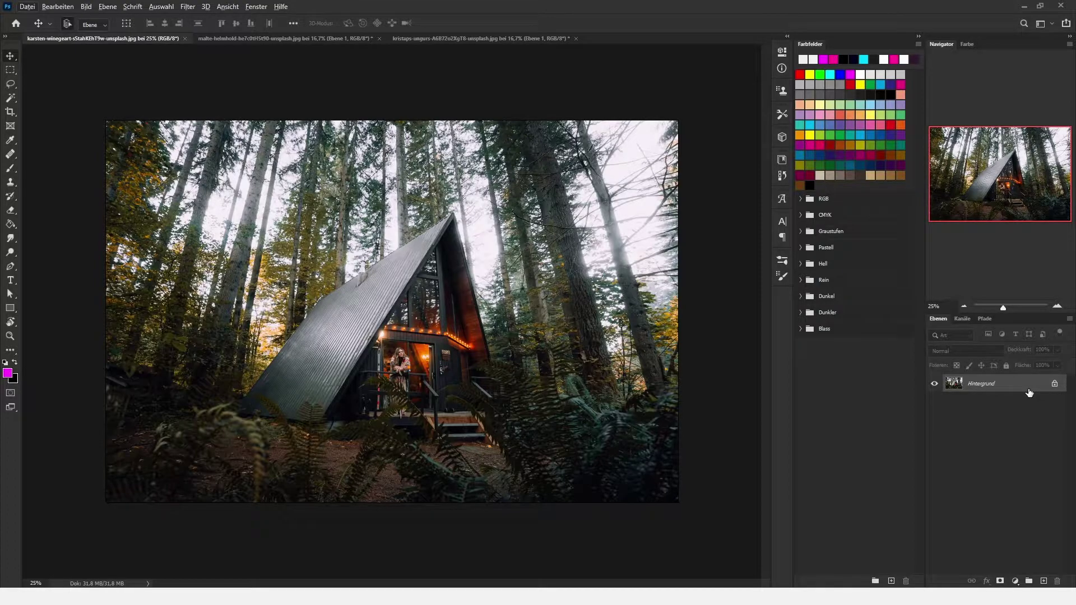
pyautogui.moveTo(1029, 391); pyautogui.dragTo(1029, 391)
pyautogui.hotkey('ctrl', 'j')
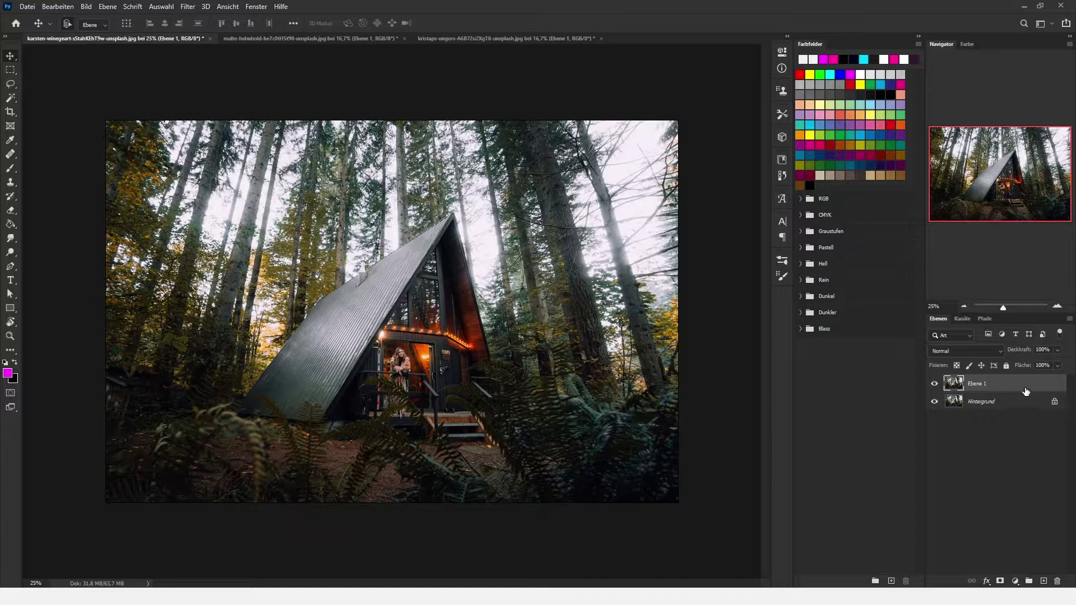
pyautogui.rightClick(1023, 390)
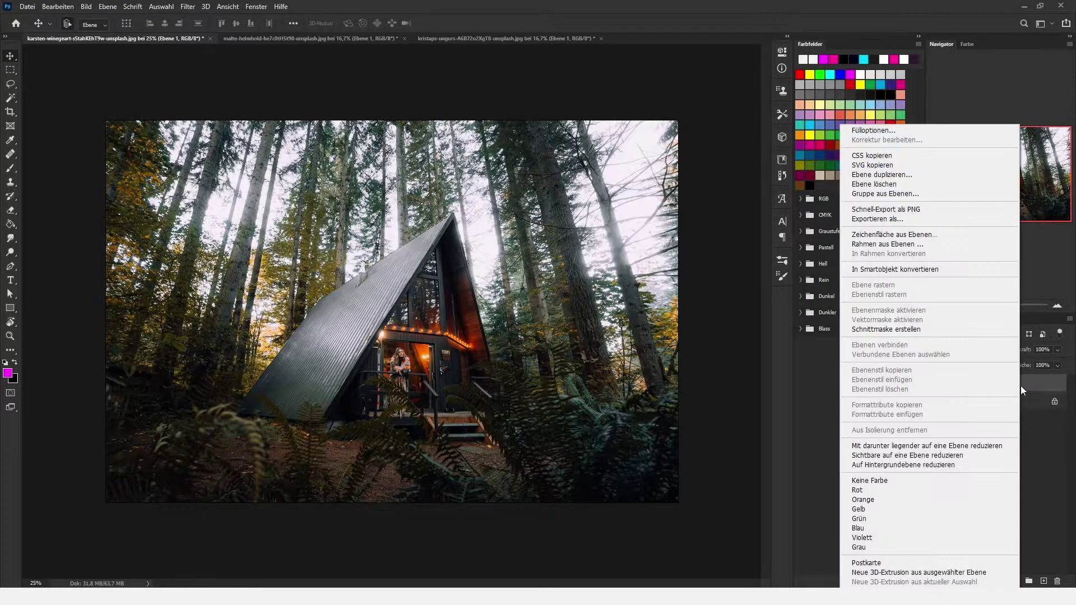
pyautogui.click(925, 270)
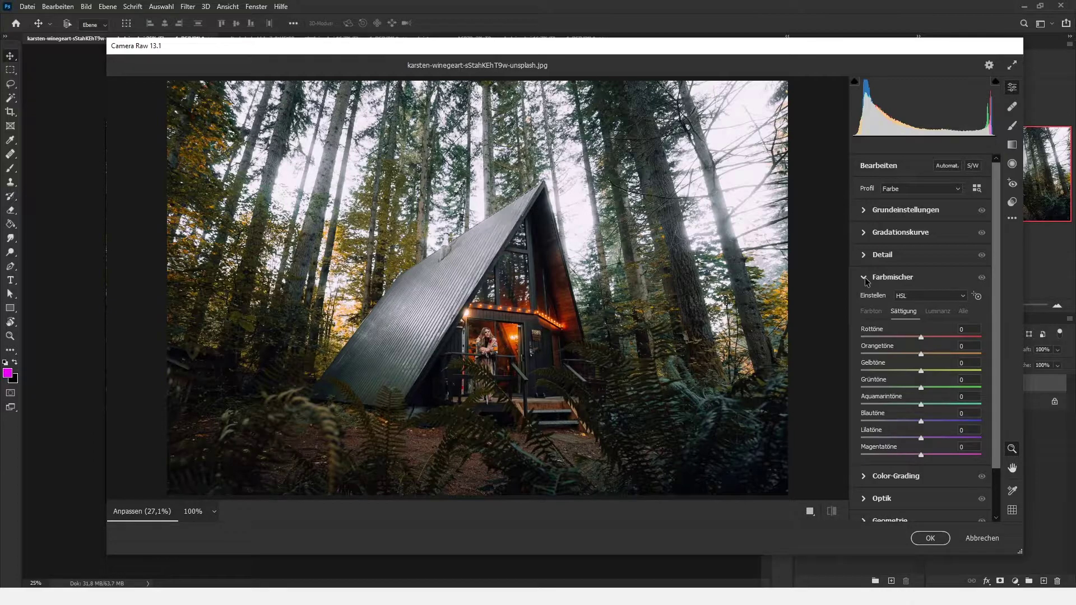
# Step: Show the Farbmischer saturation sliders in Camera Raw and raise the reds to +10
pyautogui.click(864, 277)
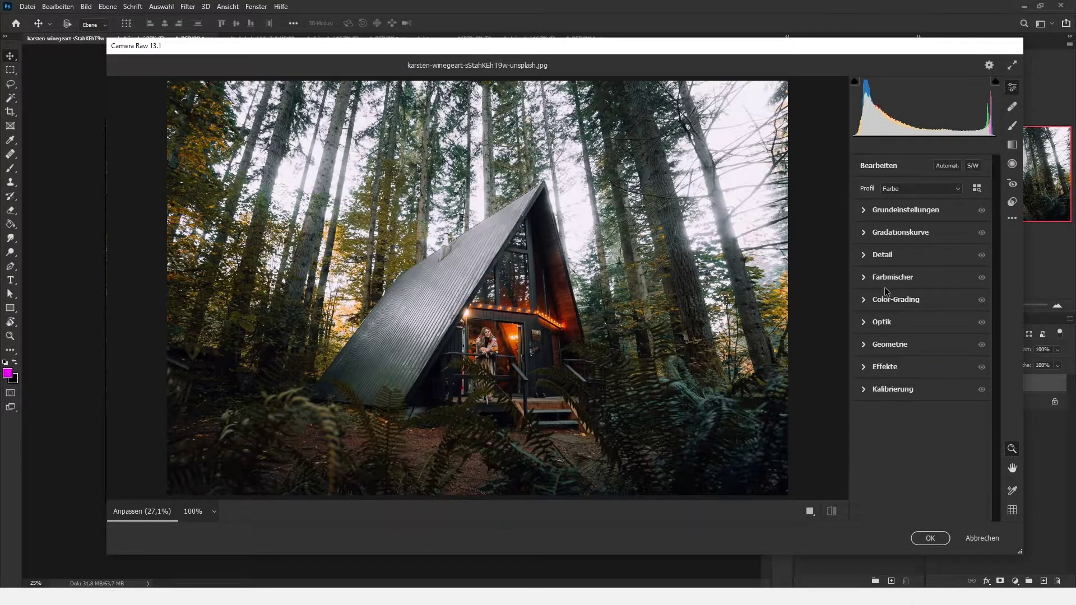
pyautogui.click(865, 279)
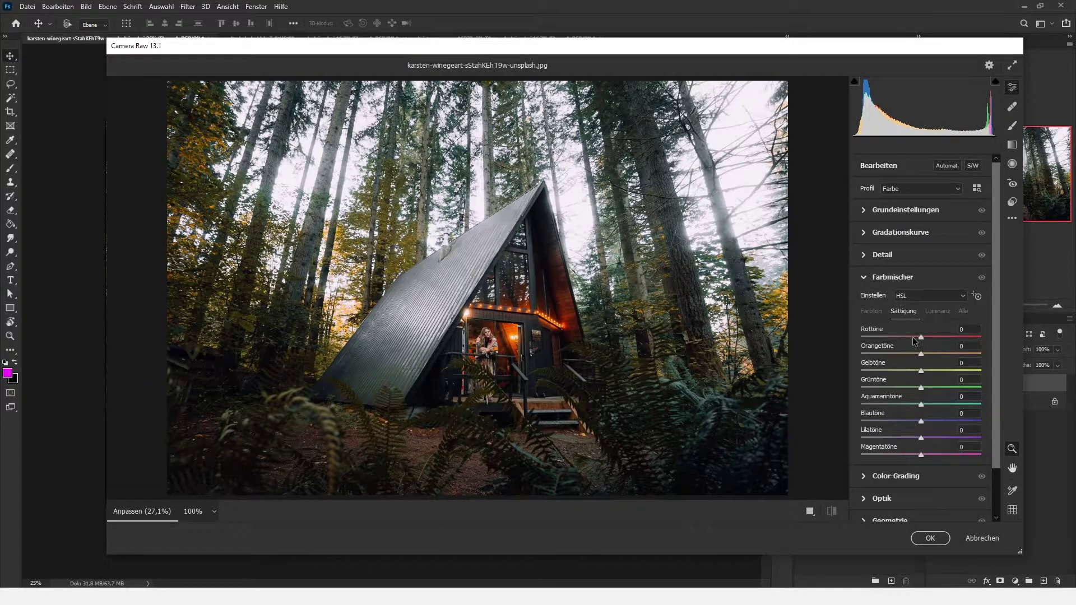
pyautogui.click(870, 317)
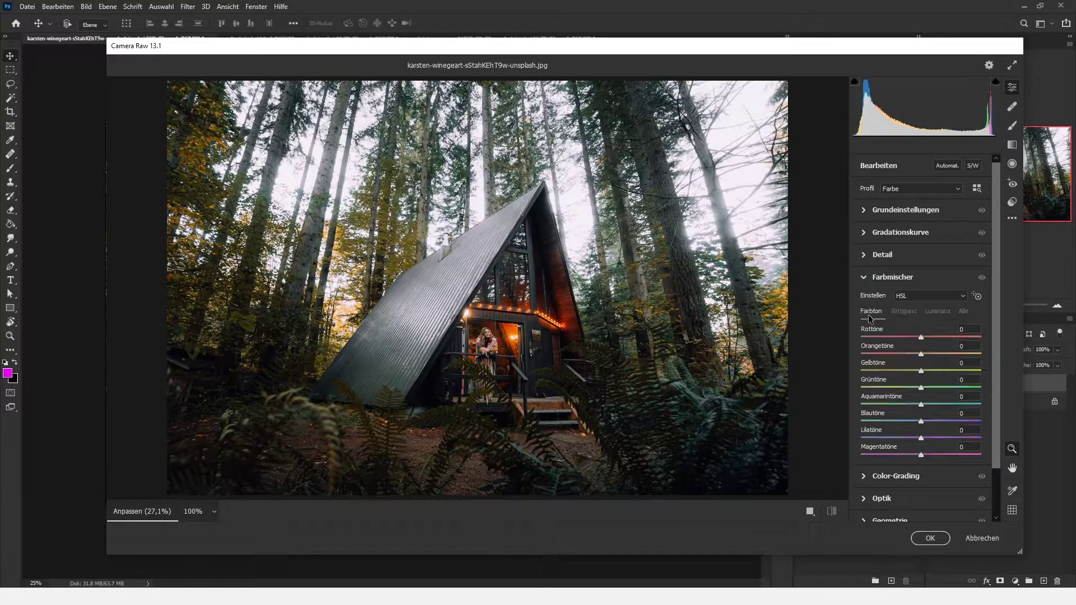
pyautogui.click(902, 316)
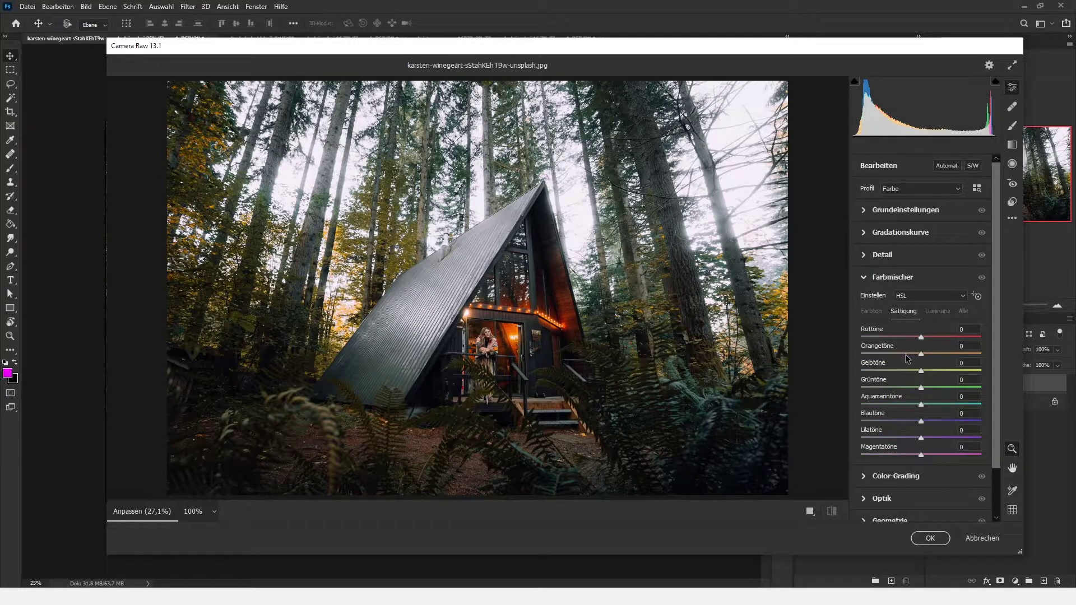
pyautogui.moveTo(921, 338); pyautogui.dragTo(933, 337)
pyautogui.write('0')
pyautogui.press('Tab')
pyautogui.press('Tab')
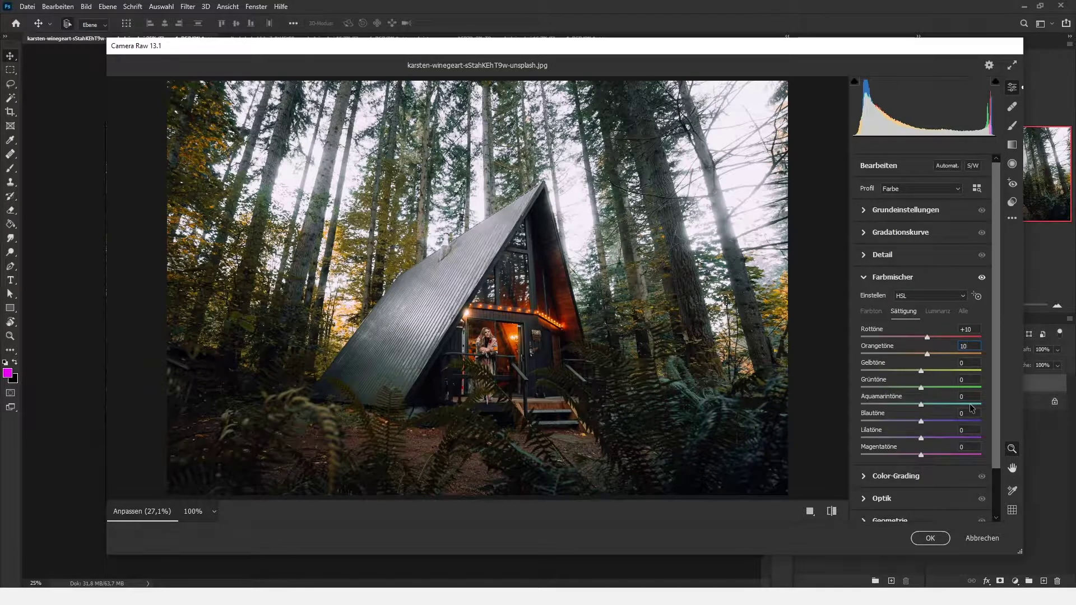
# Step: Set yellows, greens, aquas, blues, purples and magentas saturation to -100, and oranges to -20
pyautogui.moveTo(921, 371); pyautogui.dragTo(850, 372)
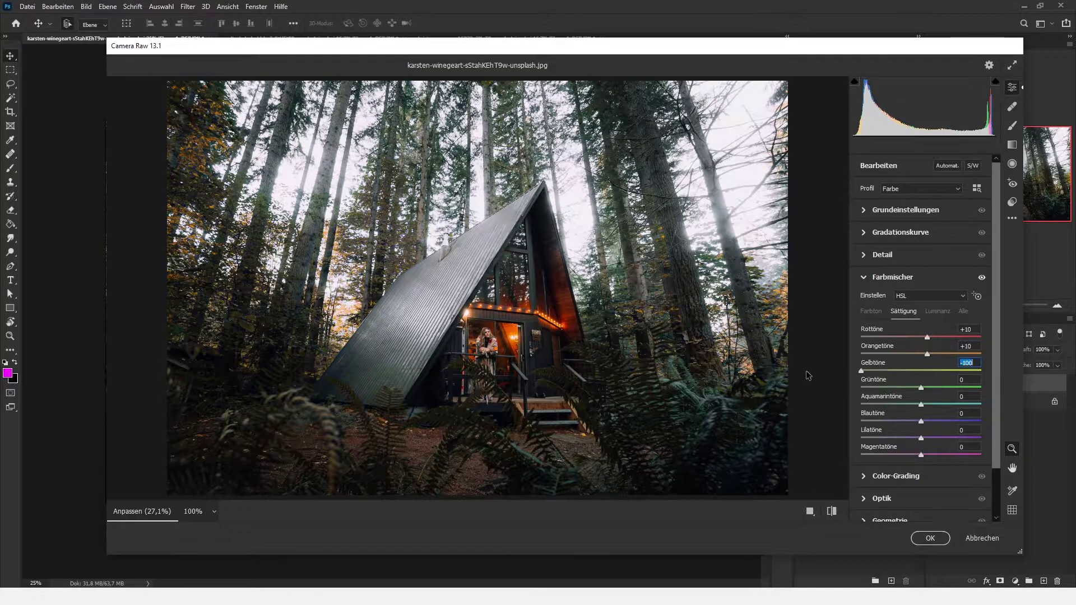
pyautogui.moveTo(921, 388); pyautogui.dragTo(793, 397)
pyautogui.moveTo(921, 404)
pyautogui.mouseDown()
pyautogui.moveTo(863, 408)
pyautogui.moveTo(831, 426)
pyautogui.mouseUp()
pyautogui.moveTo(921, 439); pyautogui.dragTo(856, 446)
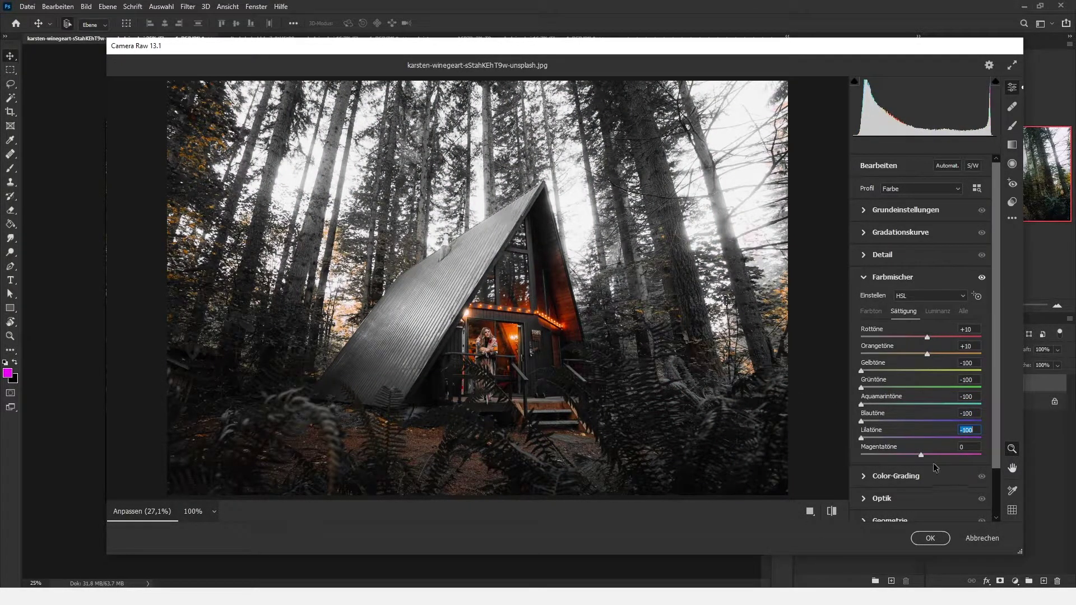
pyautogui.moveTo(922, 455); pyautogui.dragTo(845, 461)
pyautogui.moveTo(929, 353); pyautogui.dragTo(908, 355)
pyautogui.write('-20')
# Step: Build an S-shaped tone curve by lifting highlights and lowering shadows, then apply the Camera Raw filter
pyautogui.click(888, 277)
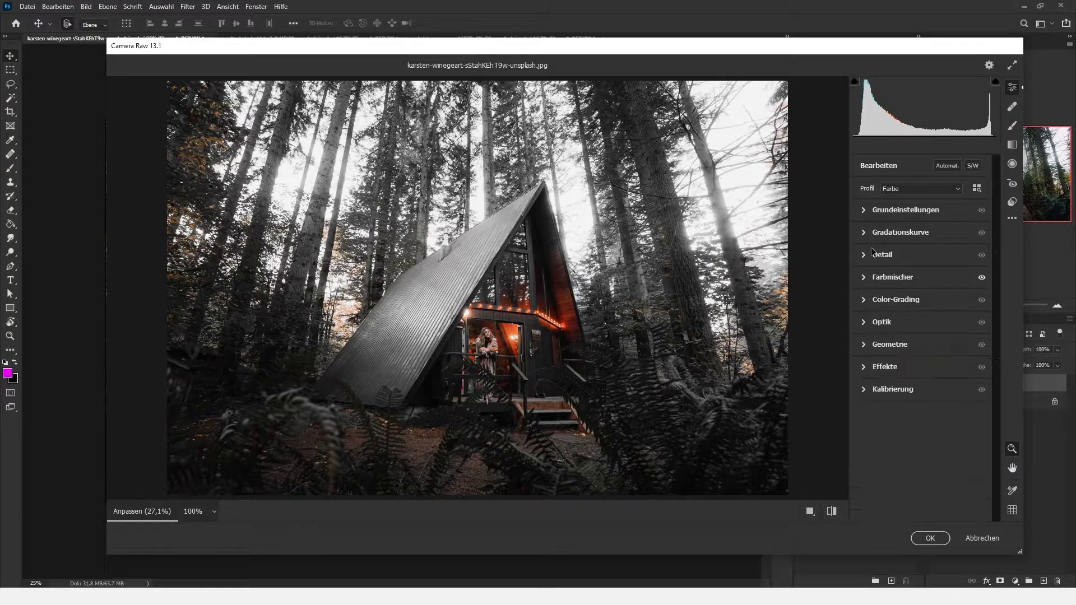
pyautogui.click(866, 234)
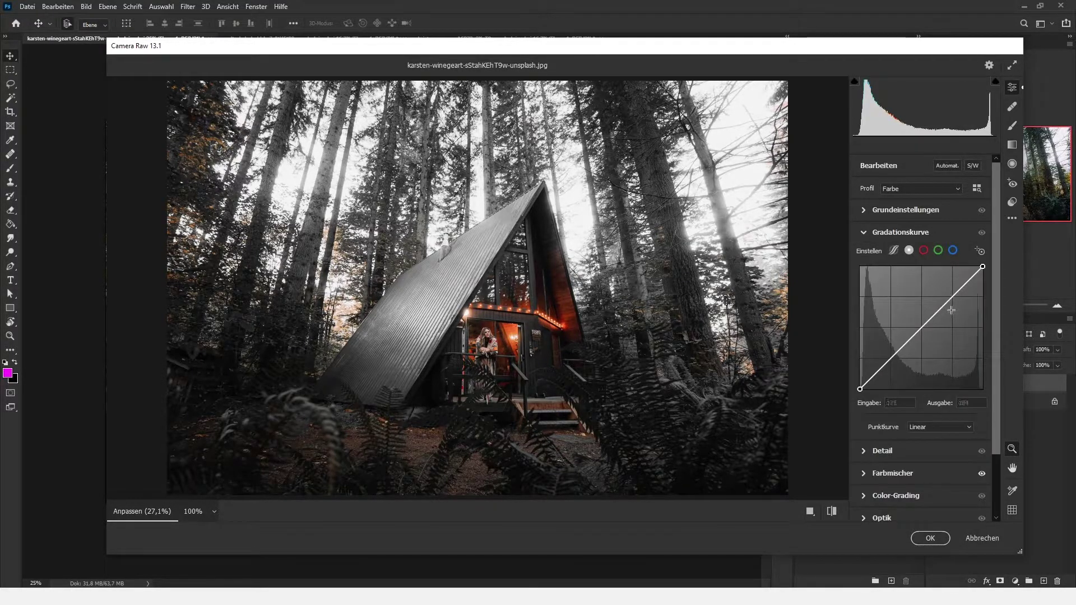
pyautogui.click(947, 303)
pyautogui.moveTo(947, 303); pyautogui.dragTo(945, 298)
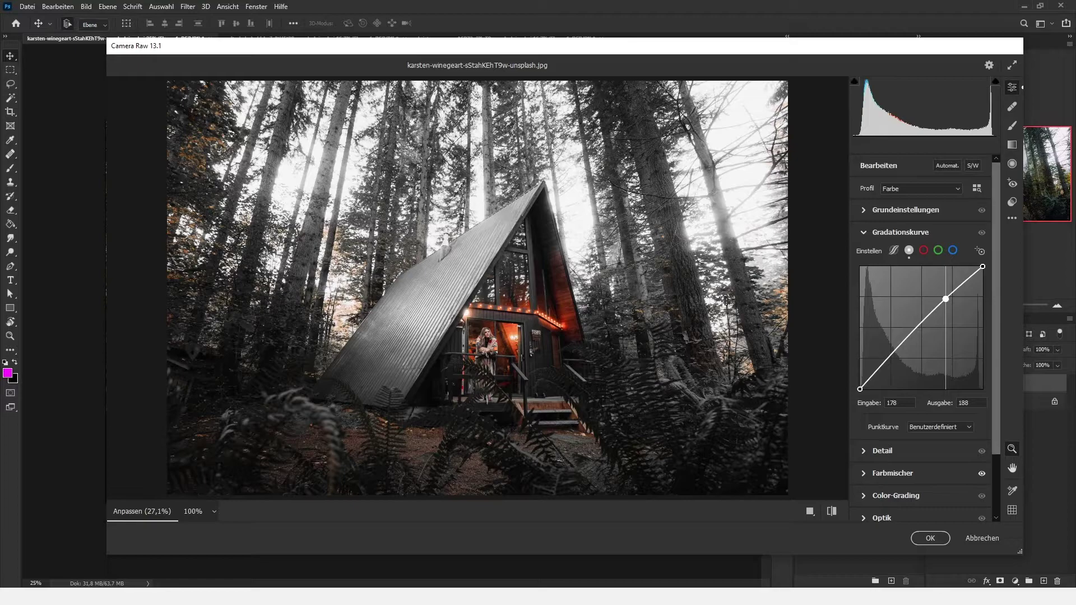
pyautogui.moveTo(896, 351); pyautogui.dragTo(896, 358)
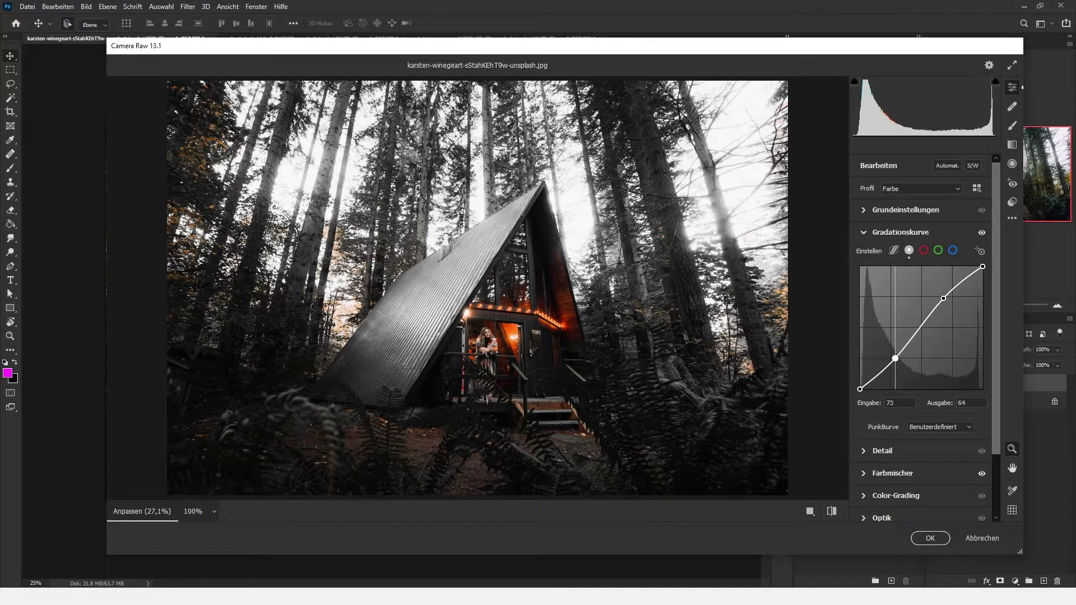
pyautogui.click(924, 539)
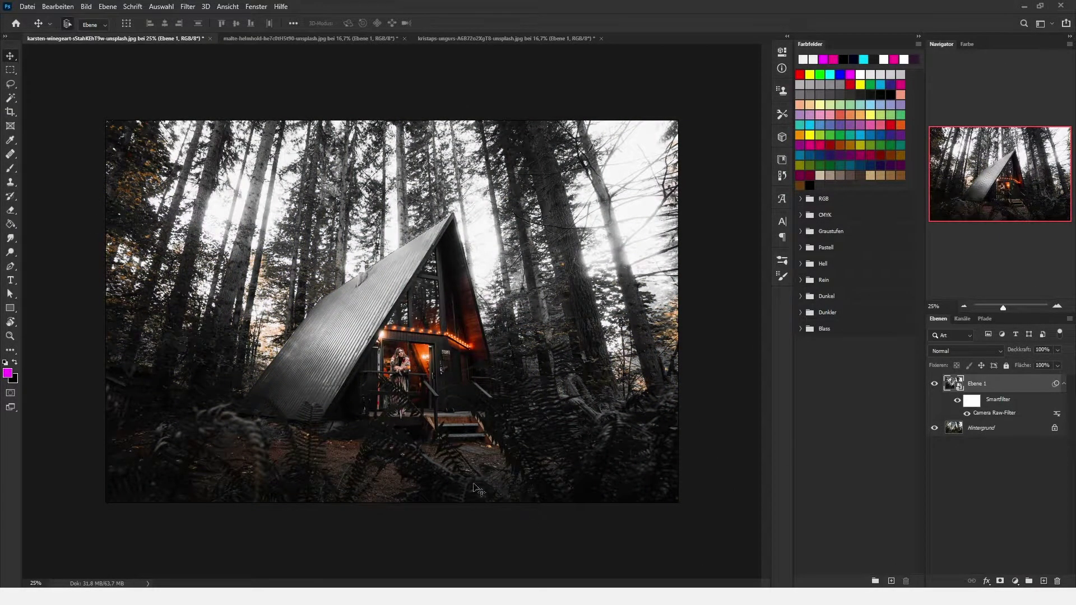
# Step: Toggle Ebene 1's visibility twice to compare the cabin edit with the original
pyautogui.click(934, 384)
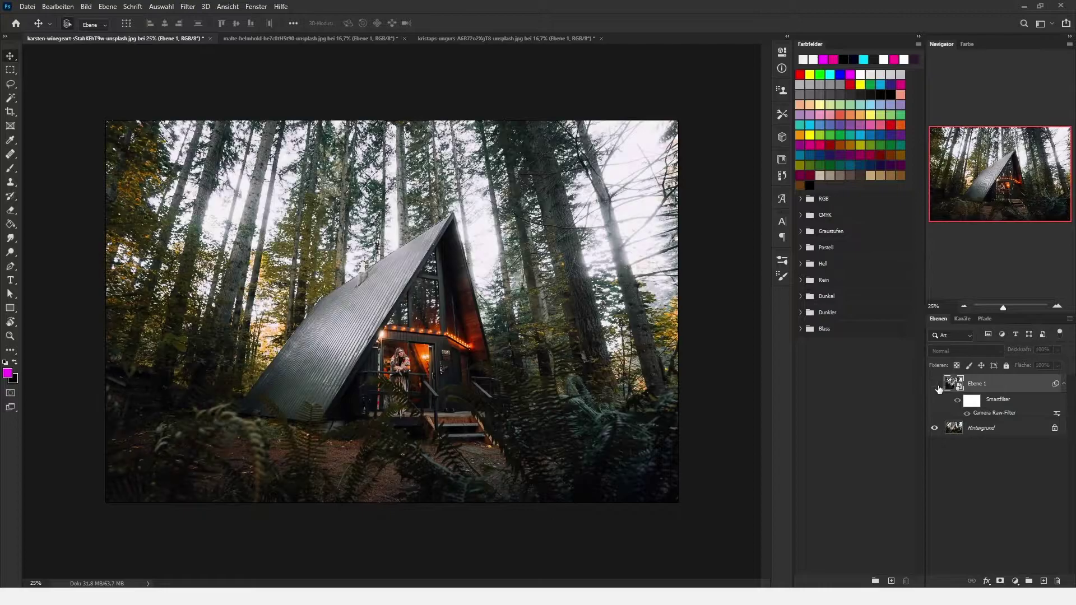
pyautogui.click(934, 384)
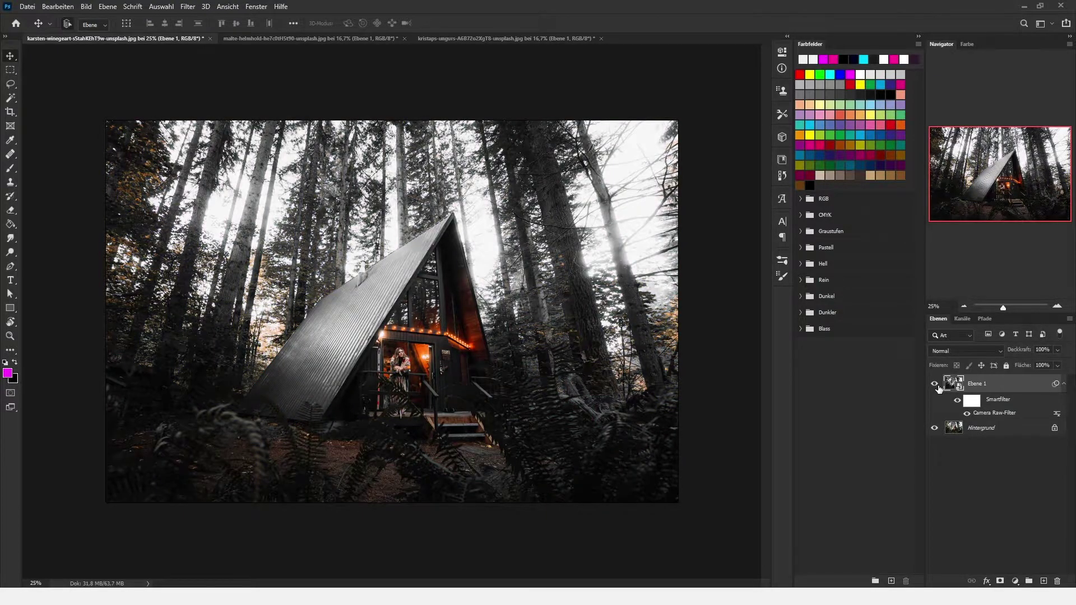
pyautogui.click(935, 384)
pyautogui.click(934, 384)
# Step: Reselect Ebene 1, switch to the snowy photographer photo, and expand its smart filters
pyautogui.click(1044, 481)
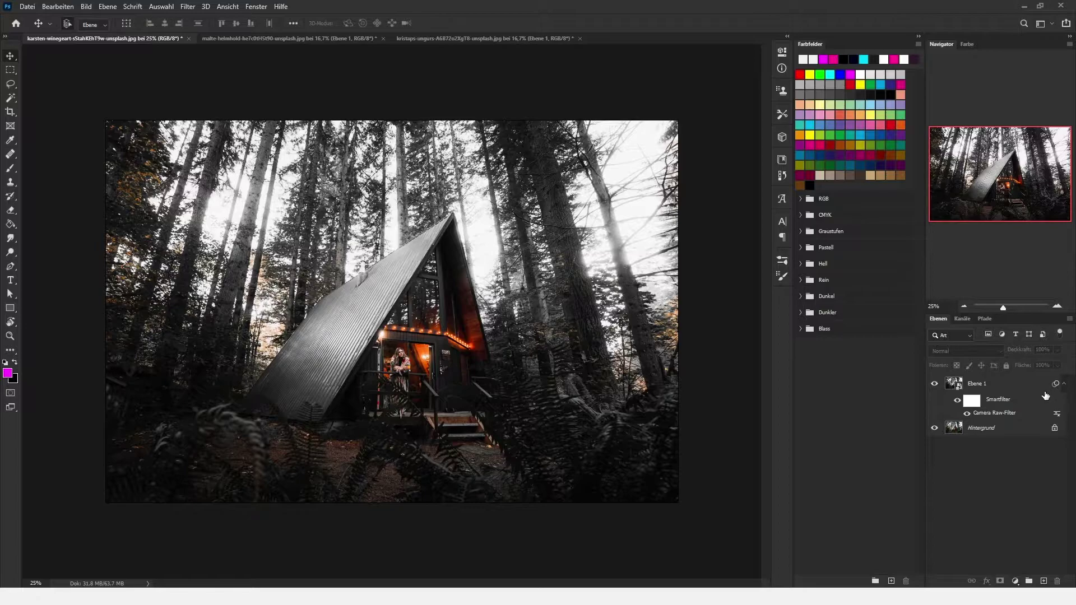
pyautogui.click(1056, 390)
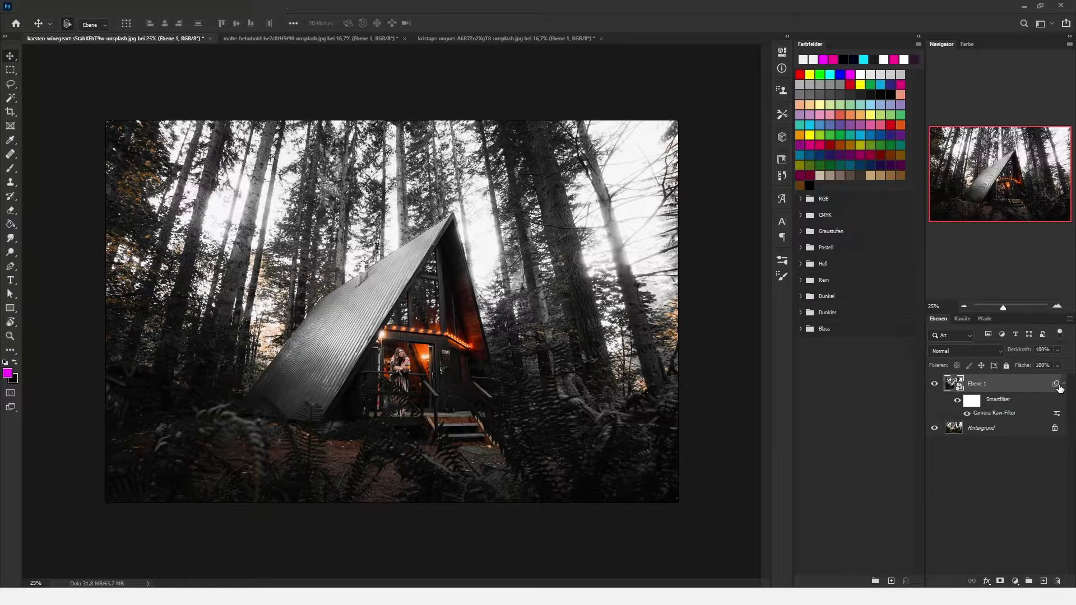
pyautogui.click(329, 39)
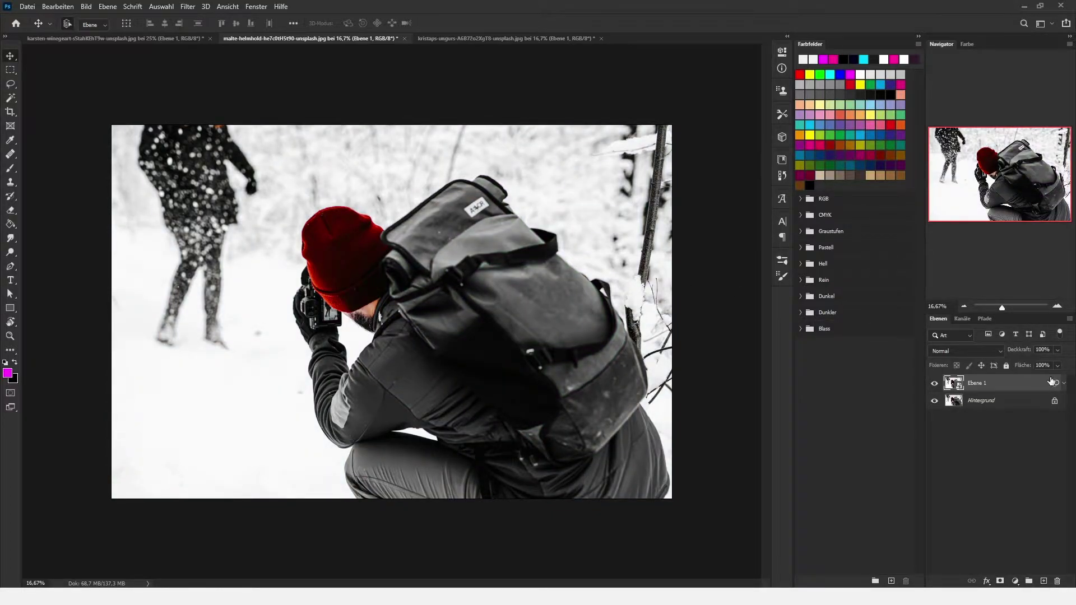
pyautogui.click(1066, 386)
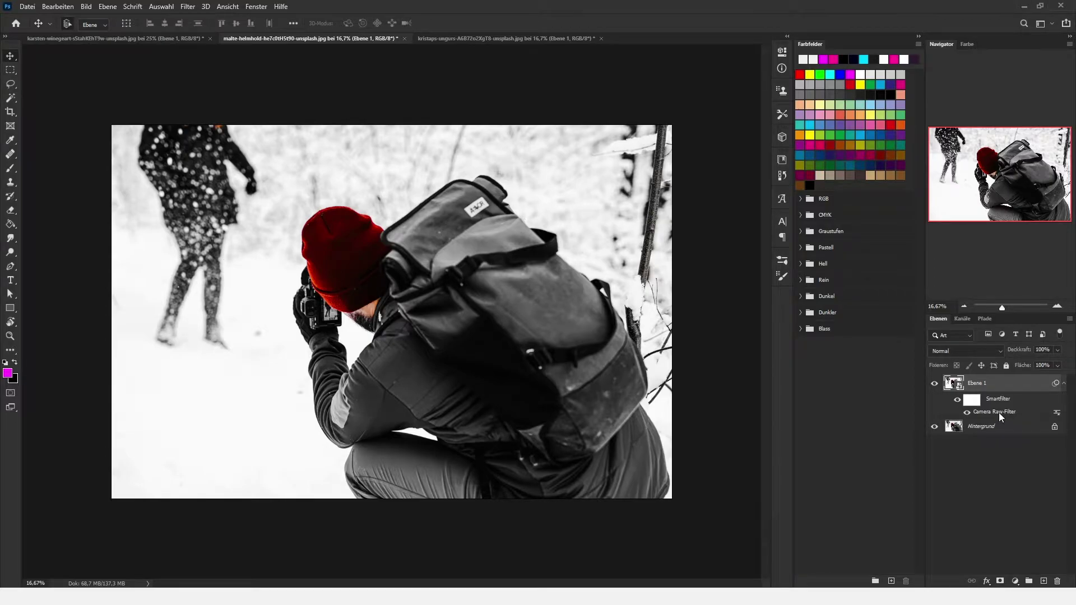
# Step: Open the beanie photo's Camera Raw filter and inspect its Farbmischer saturation values
pyautogui.doubleClick(999, 413)
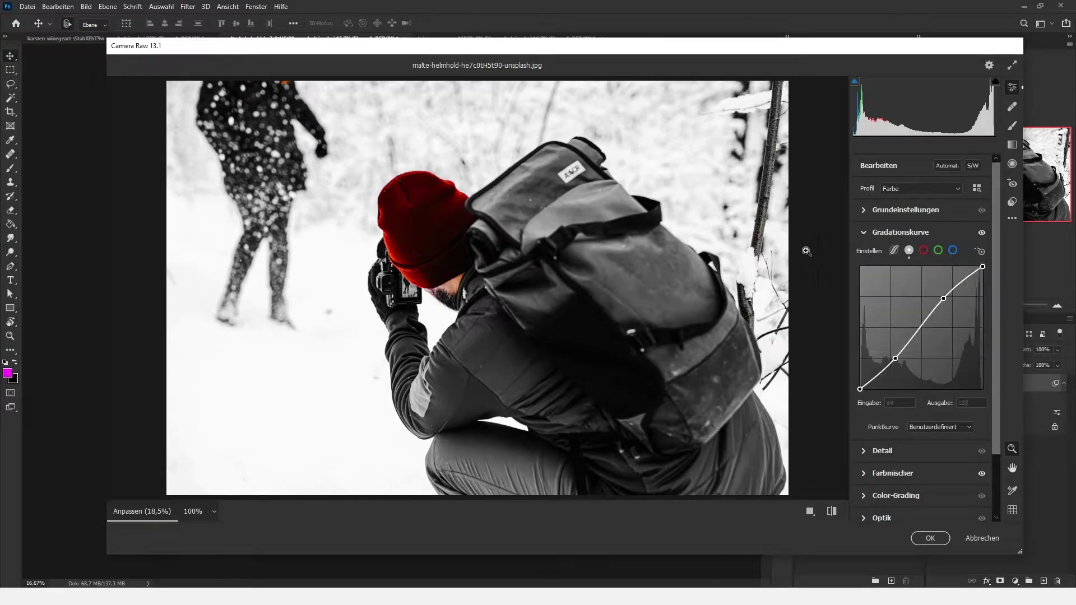
pyautogui.scroll(-3, 995, 416)
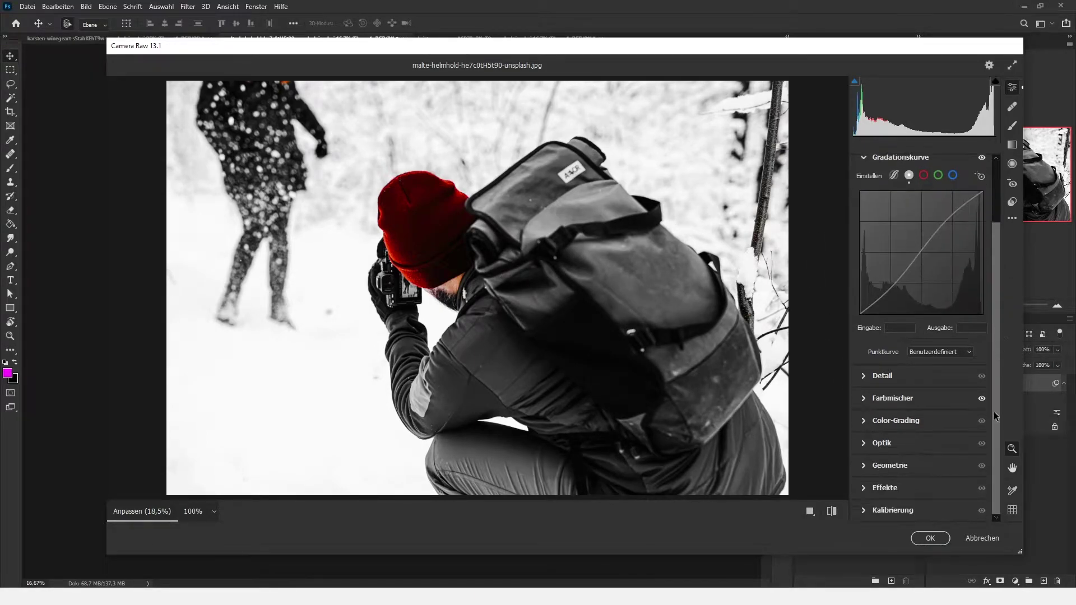
pyautogui.click(866, 400)
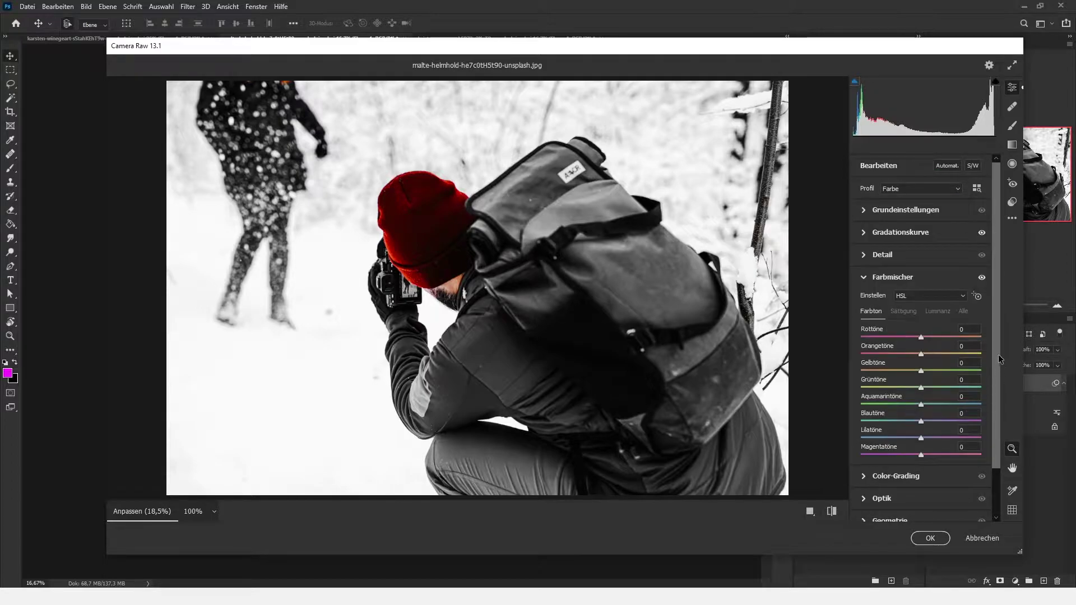
pyautogui.click(905, 312)
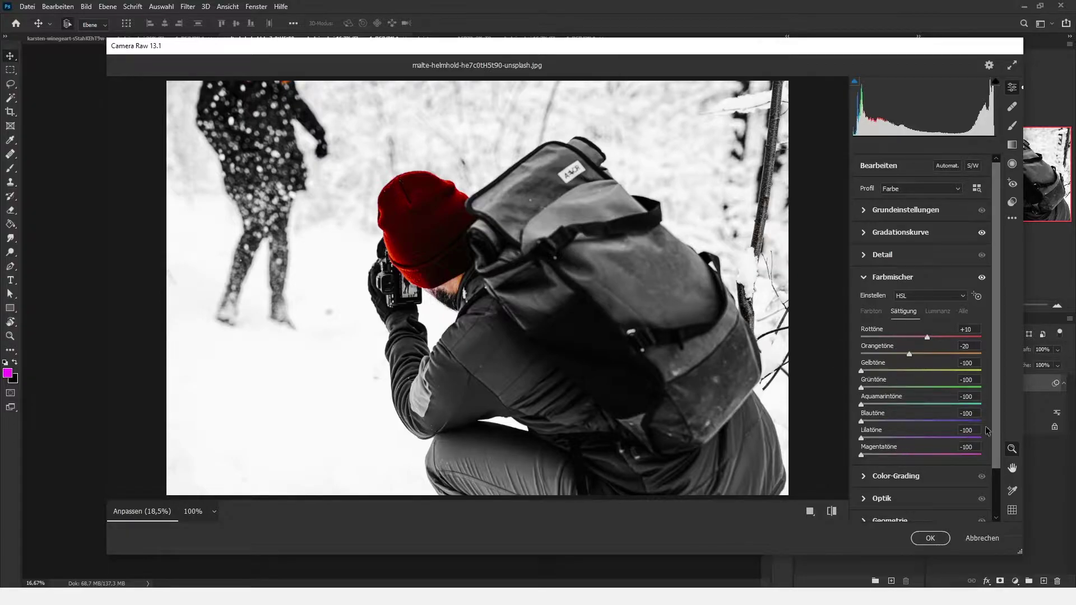
pyautogui.moveTo(994, 399)
pyautogui.mouseDown()
pyautogui.moveTo(997, 469)
pyautogui.moveTo(998, 361)
pyautogui.mouseUp()
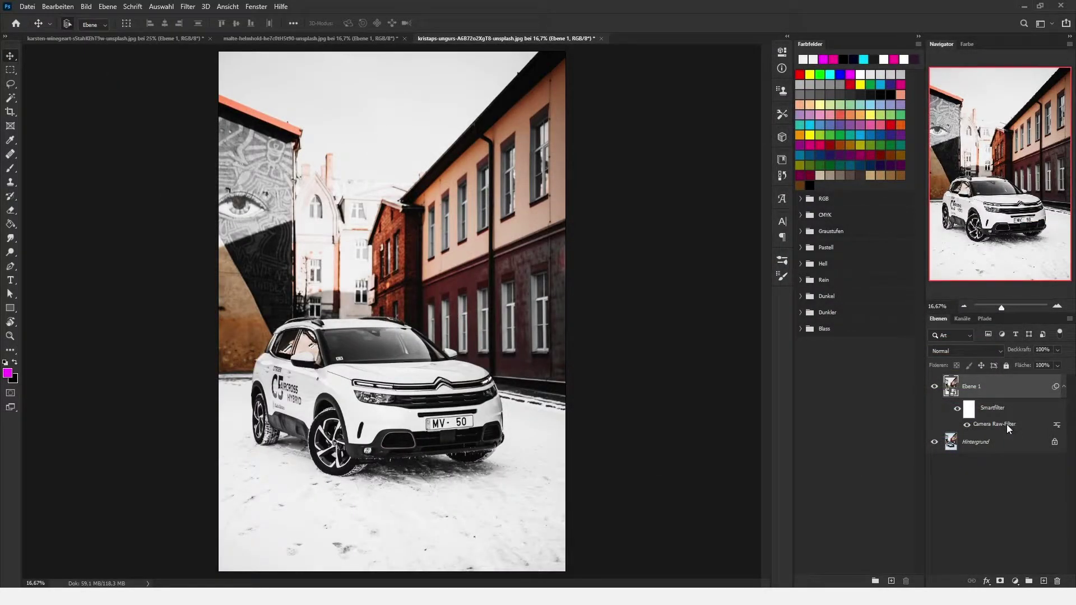
# Step: In the car photo's Camera Raw filter, set reds and oranges to -100, blues +100, aquas +32
pyautogui.doubleClick(994, 424)
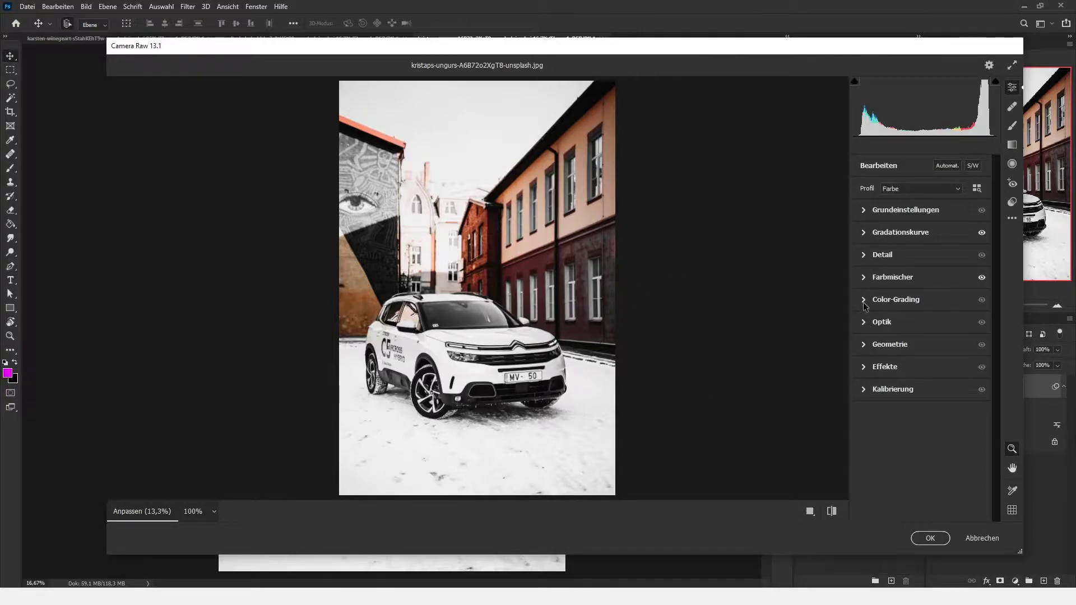
pyautogui.click(864, 277)
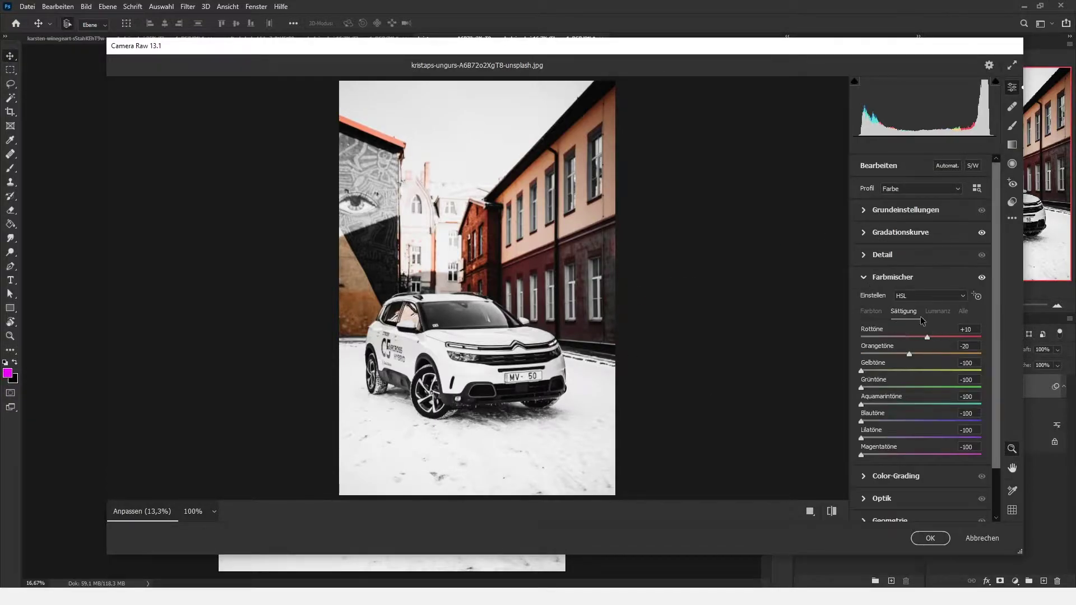
pyautogui.moveTo(909, 354); pyautogui.dragTo(836, 359)
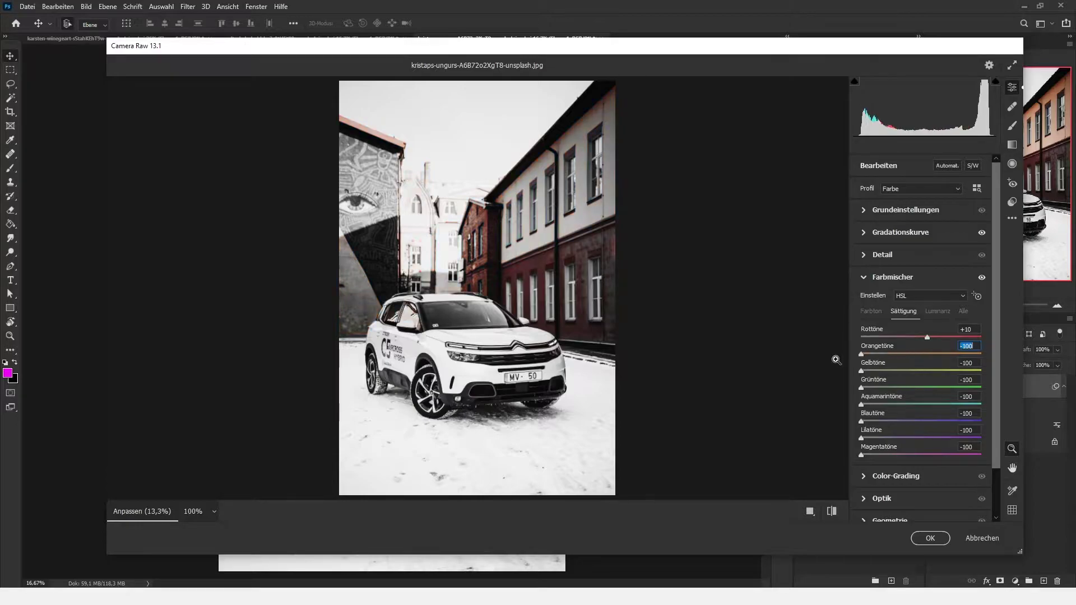
pyautogui.moveTo(929, 337); pyautogui.dragTo(840, 366)
pyautogui.moveTo(862, 422); pyautogui.dragTo(1023, 428)
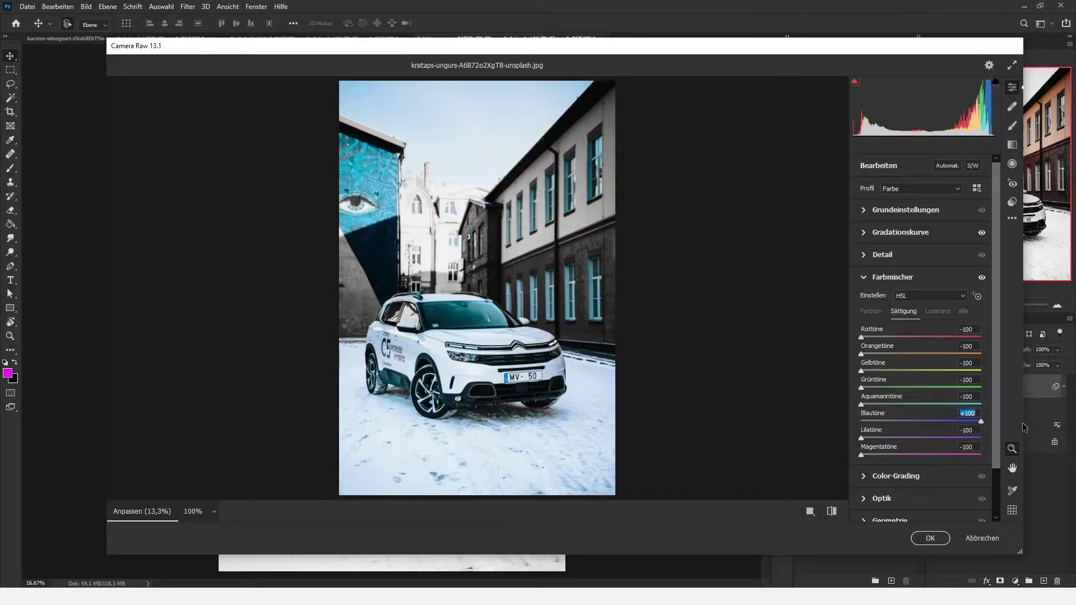
pyautogui.moveTo(862, 405)
pyautogui.mouseDown()
pyautogui.moveTo(951, 404)
pyautogui.moveTo(862, 405)
pyautogui.mouseUp()
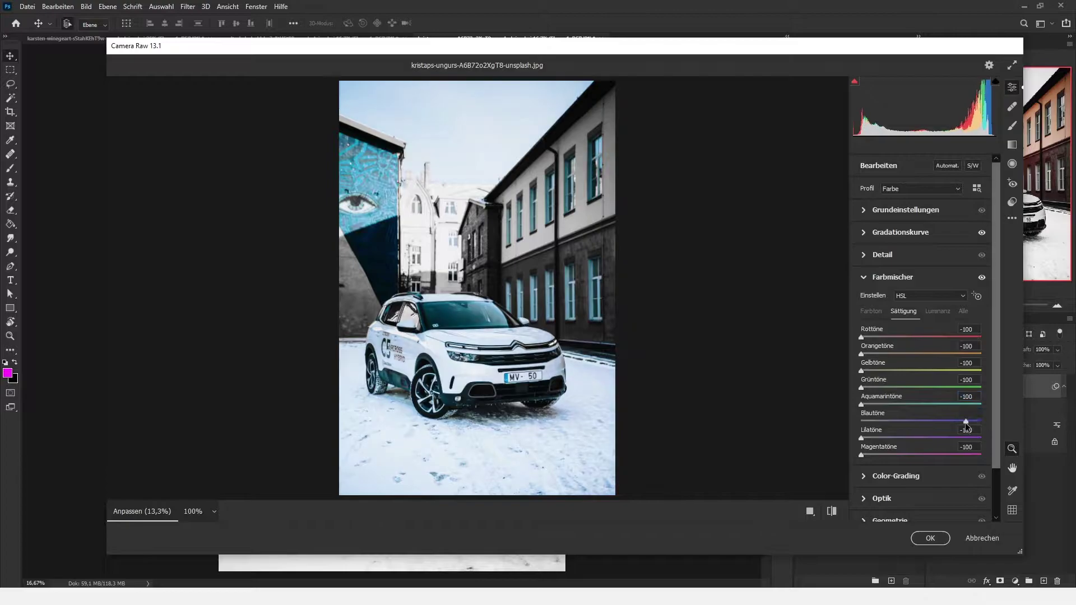
pyautogui.moveTo(982, 422); pyautogui.dragTo(981, 422)
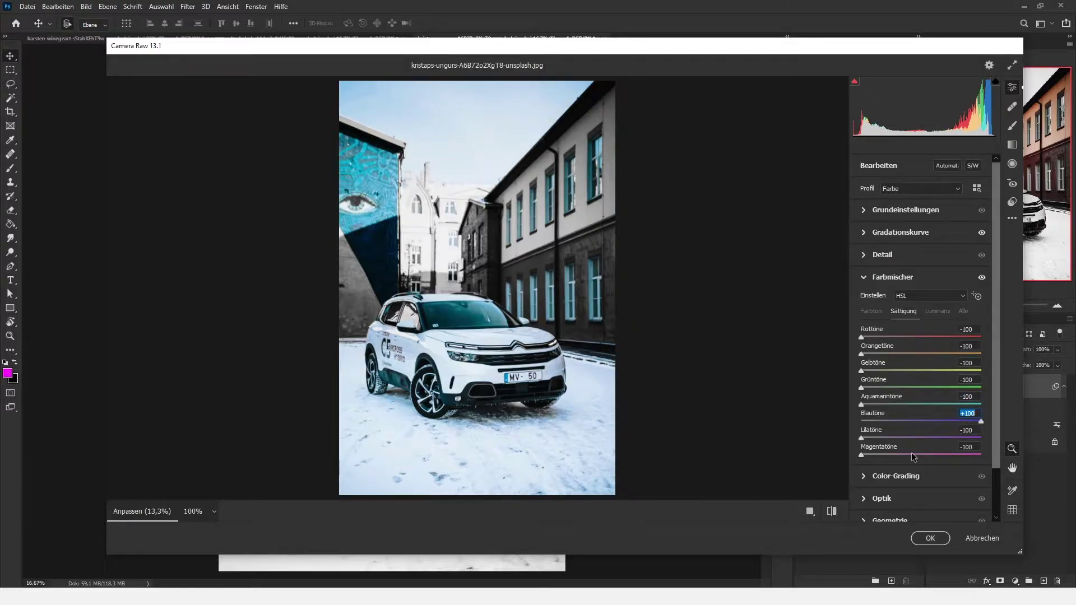
pyautogui.click(863, 439)
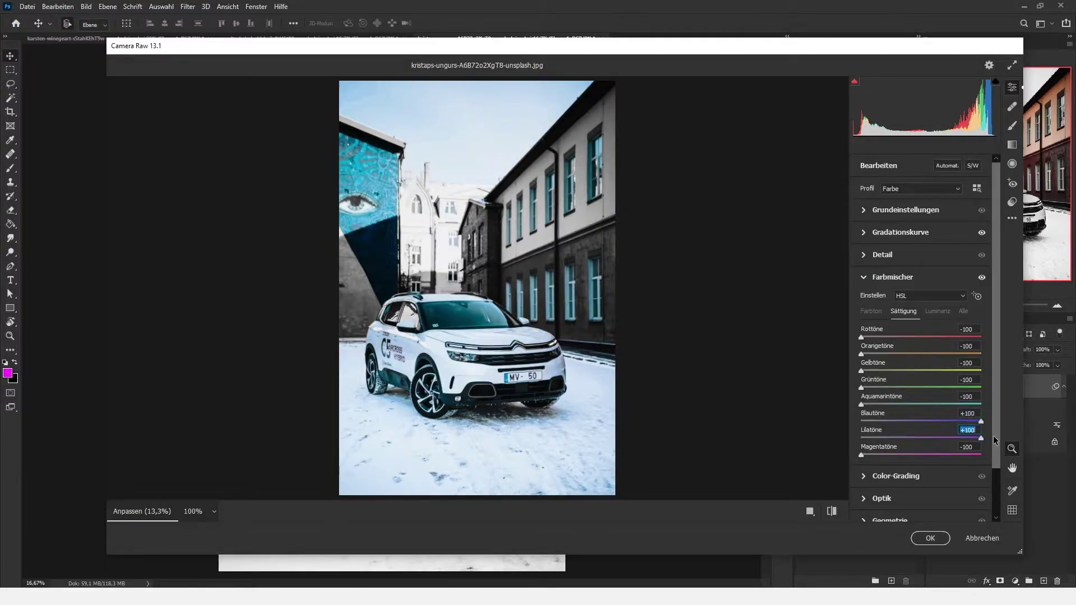
pyautogui.click(862, 455)
pyautogui.moveTo(862, 405); pyautogui.dragTo(1012, 414)
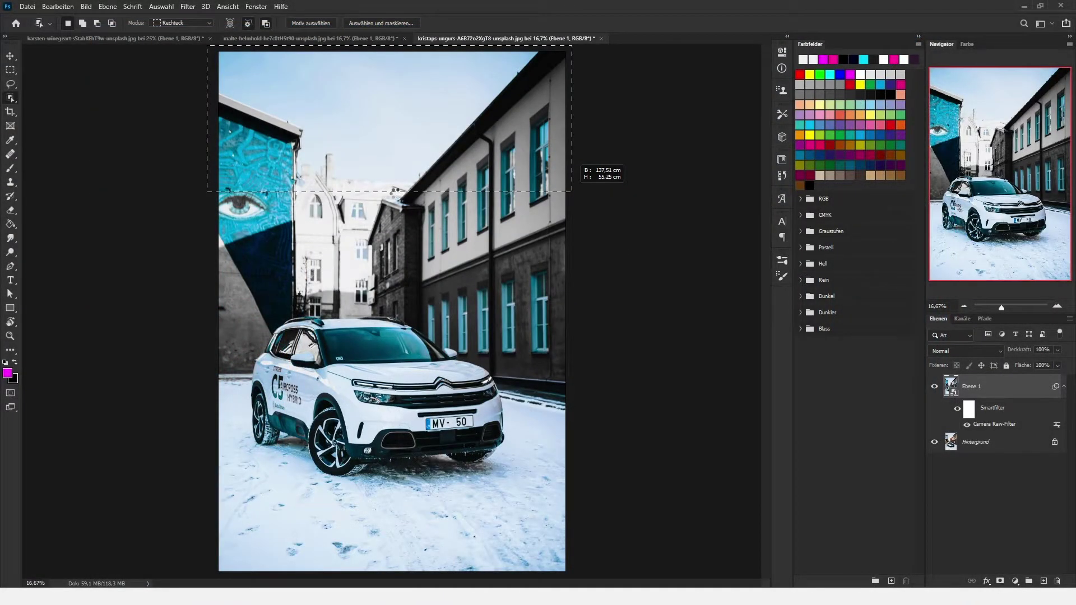
# Step: Deselect the rectangular marquee on the car street photo
pyautogui.click(387, 169)
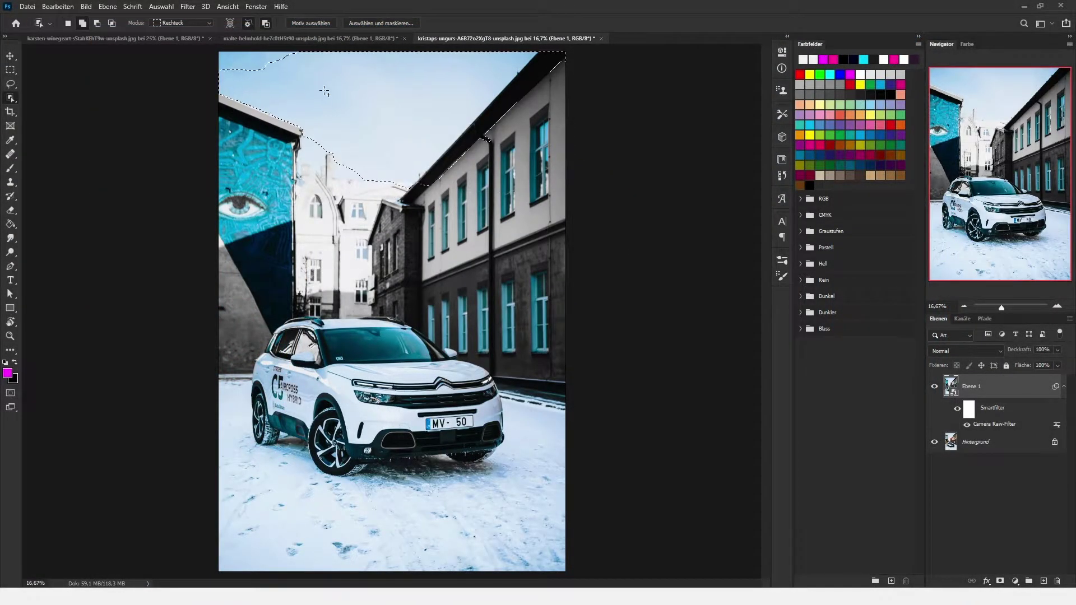
# Step: Start a pen path at the roof corner with no fill and a 0,66 Px stroke
pyautogui.press('p')
pyautogui.scroll(5, 445, 379)
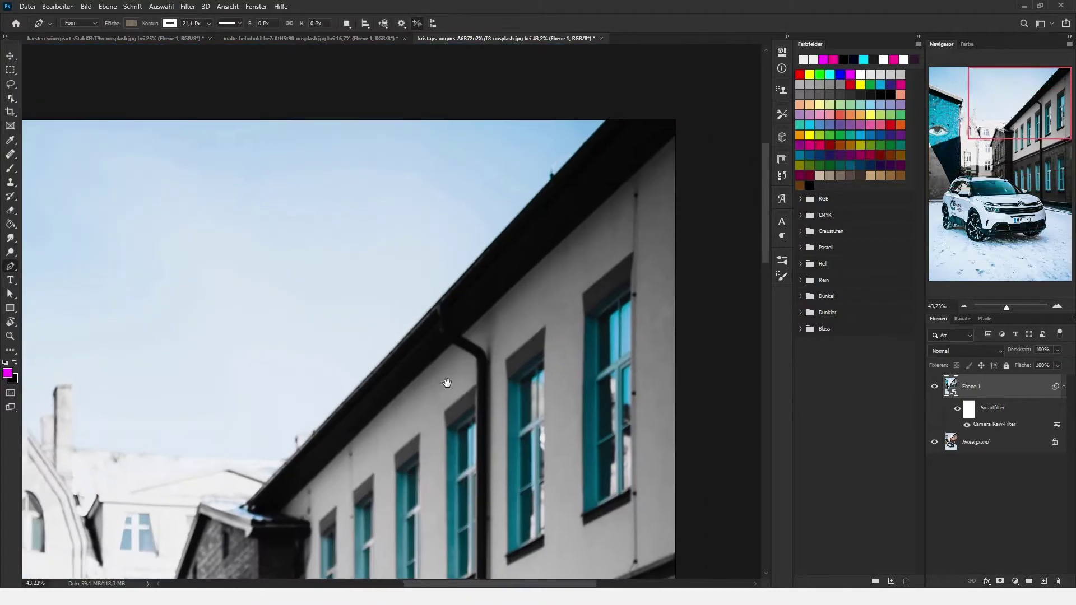
pyautogui.click(607, 118)
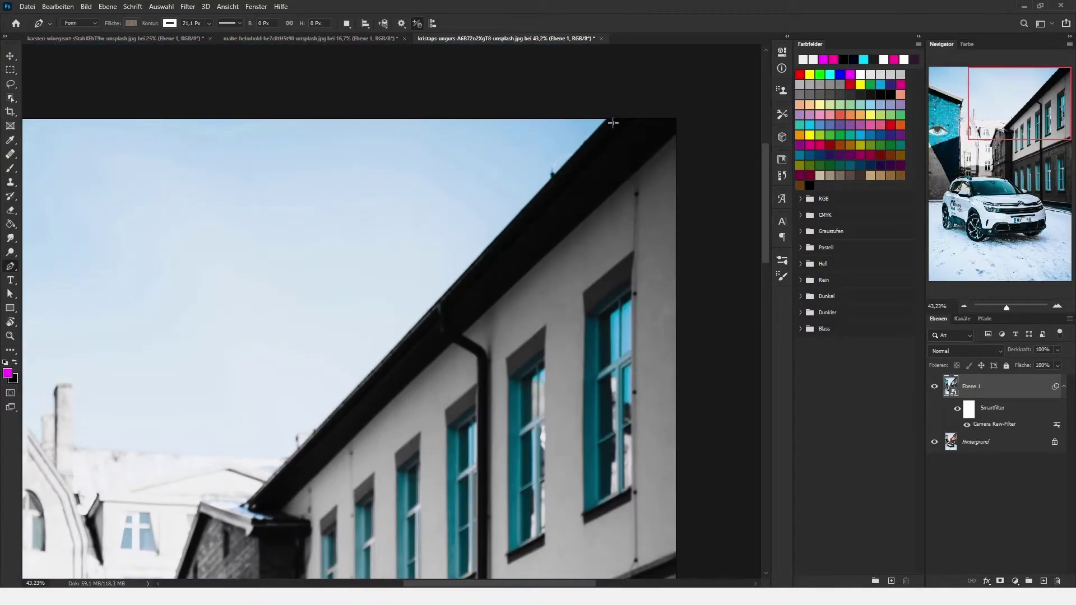
pyautogui.click(317, 441)
pyautogui.click(131, 23)
pyautogui.click(55, 44)
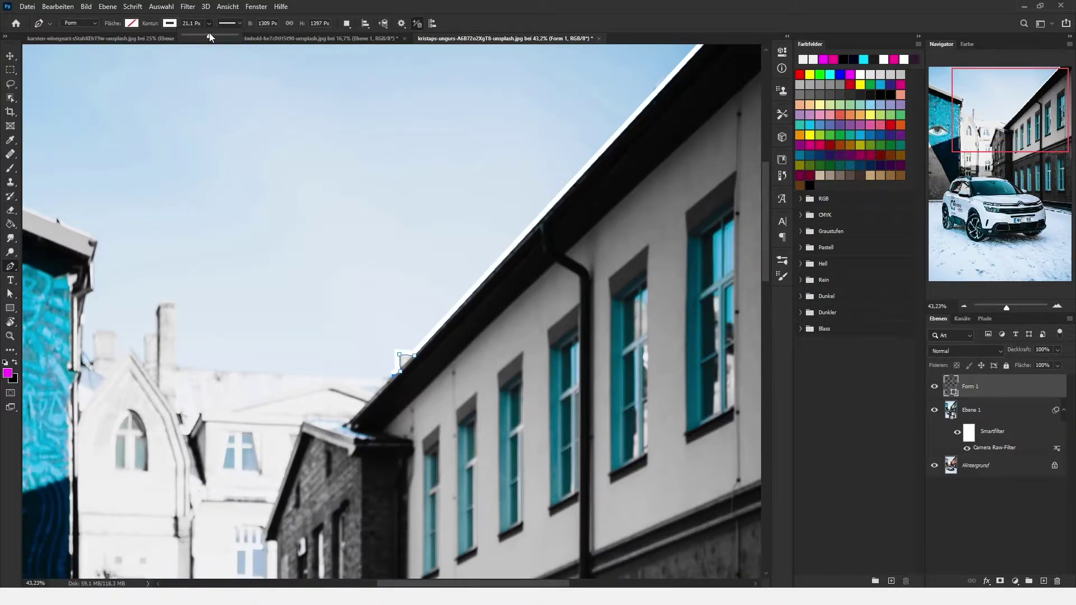
pyautogui.moveTo(210, 35); pyautogui.dragTo(185, 35)
# Step: Trace the pen path around the left chimneys and up to the image's top edge
pyautogui.click(175, 366)
pyautogui.click(175, 303)
pyautogui.click(160, 304)
pyautogui.click(157, 334)
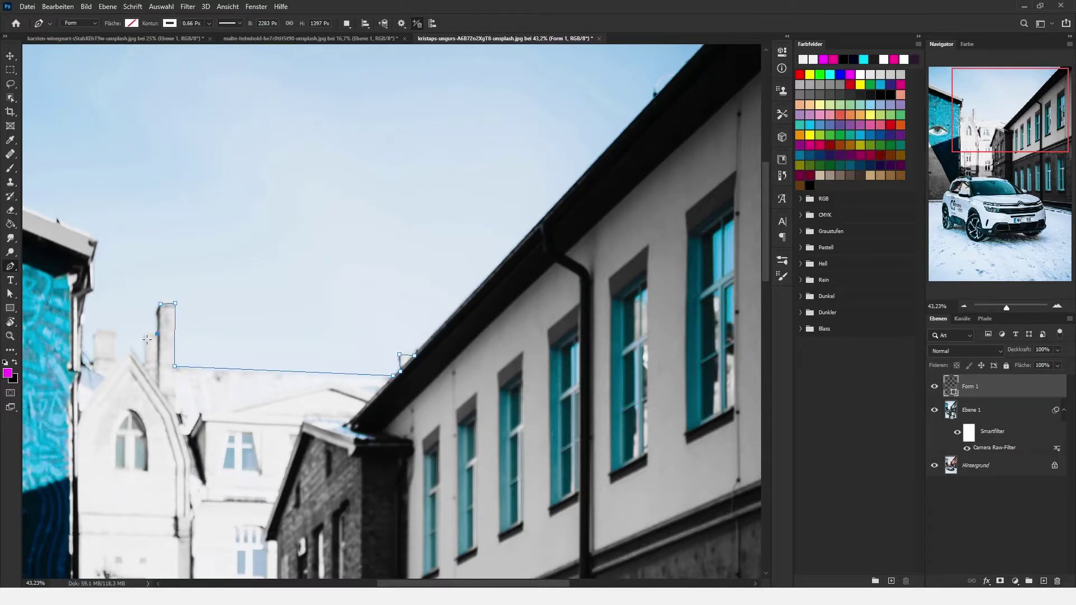
pyautogui.click(146, 364)
pyautogui.click(129, 348)
pyautogui.click(114, 363)
pyautogui.click(115, 331)
pyautogui.click(92, 363)
pyautogui.click(92, 297)
pyautogui.click(93, 263)
# Step: Run the path along the top edge, close it at the top-right corner, and convert it to a selection
pyautogui.moveTo(92, 262); pyautogui.dragTo(468, 330)
pyautogui.click(213, 132)
pyautogui.hscroll(10, 369, 280)
pyautogui.click(498, 139)
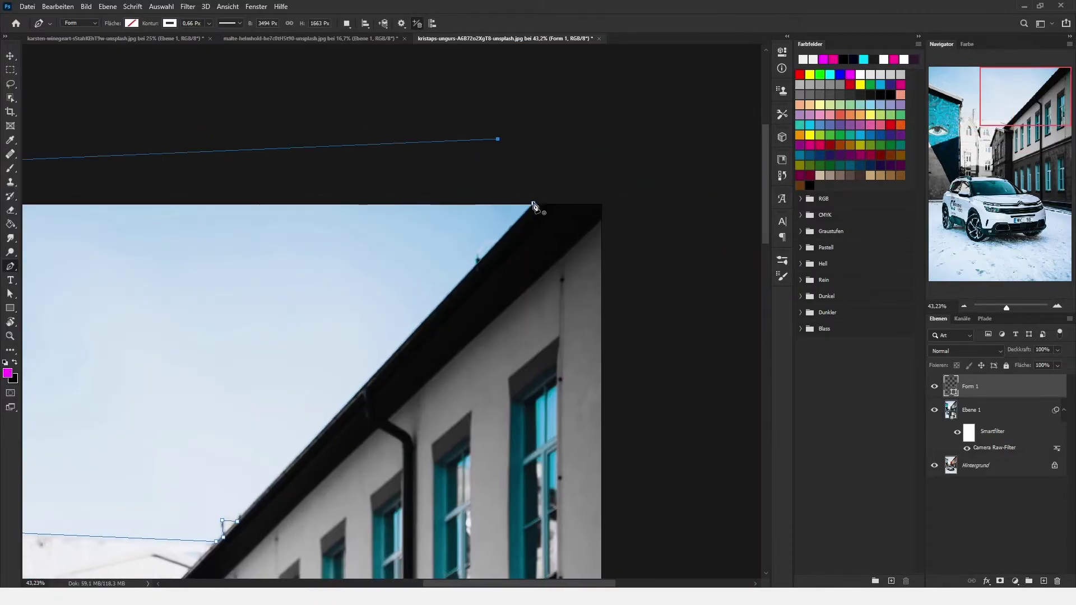
pyautogui.scroll(-2, 534, 206)
pyautogui.rightClick(84, 320)
pyautogui.click(212, 473)
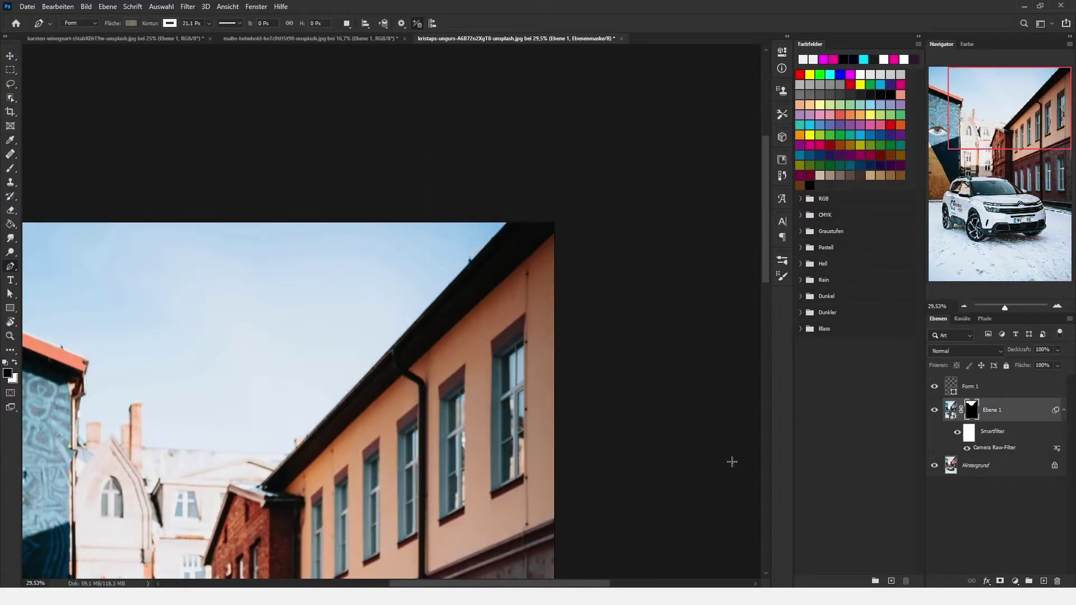
# Step: Fit the whole car photo in view and check Ebene 1's mask in Auswählen und maskieren, then cancel
pyautogui.hotkey('ctrl', '0')
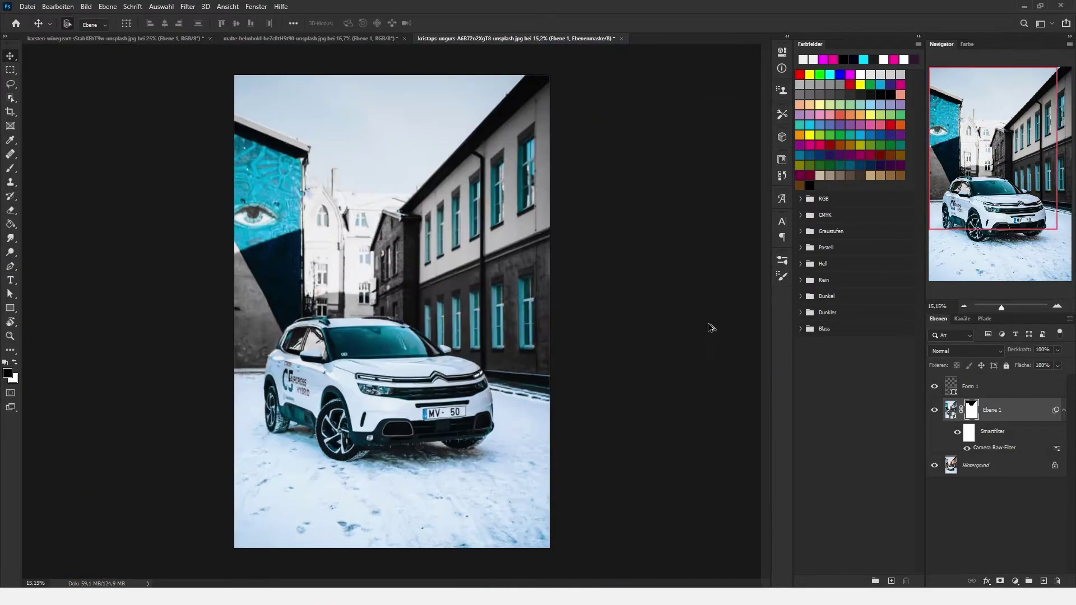
pyautogui.click(951, 410)
pyautogui.doubleClick(978, 414)
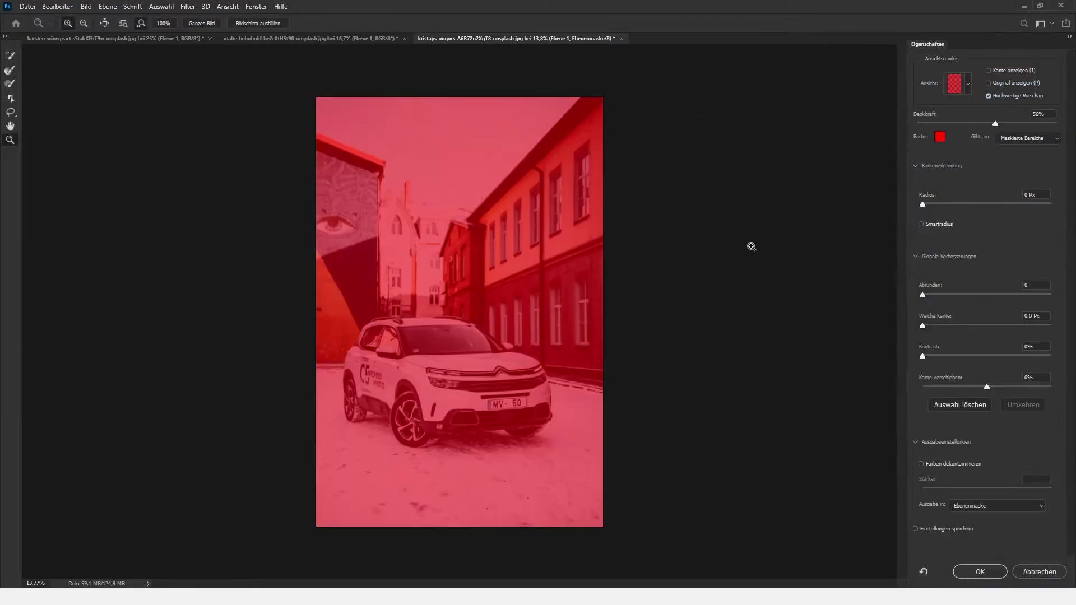
pyautogui.click(1025, 570)
pyautogui.rightClick(973, 409)
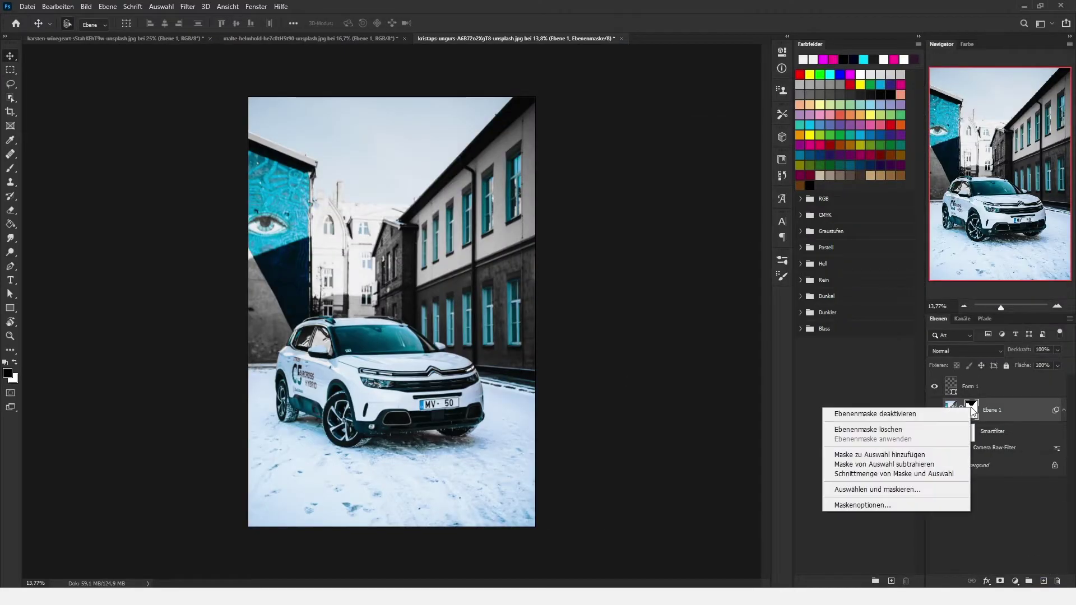
pyautogui.click(910, 318)
# Step: Show the Ebene 1 layer mask's properties
pyautogui.click(781, 260)
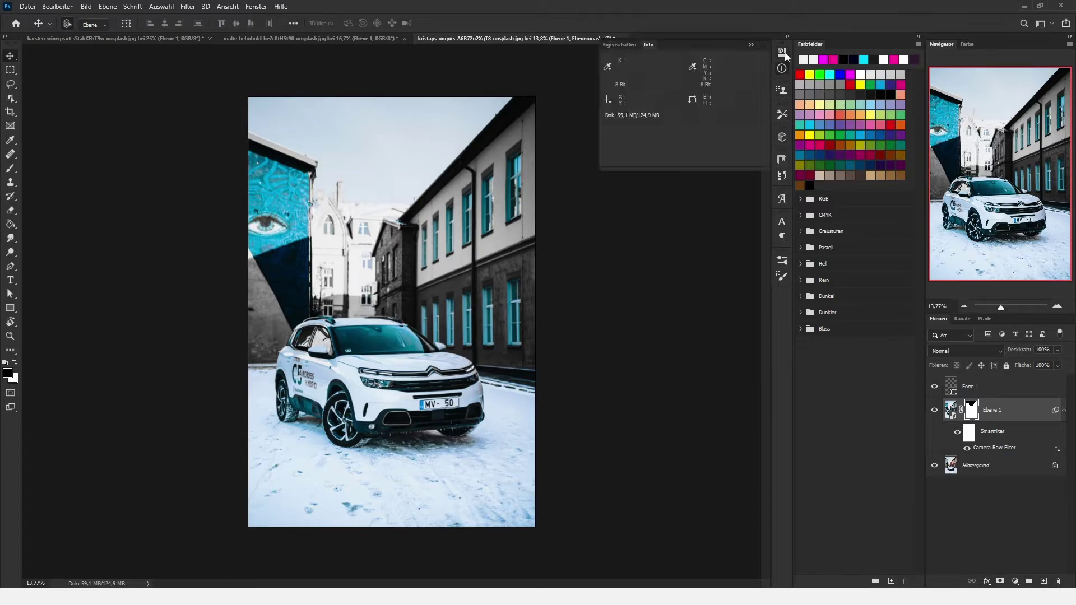